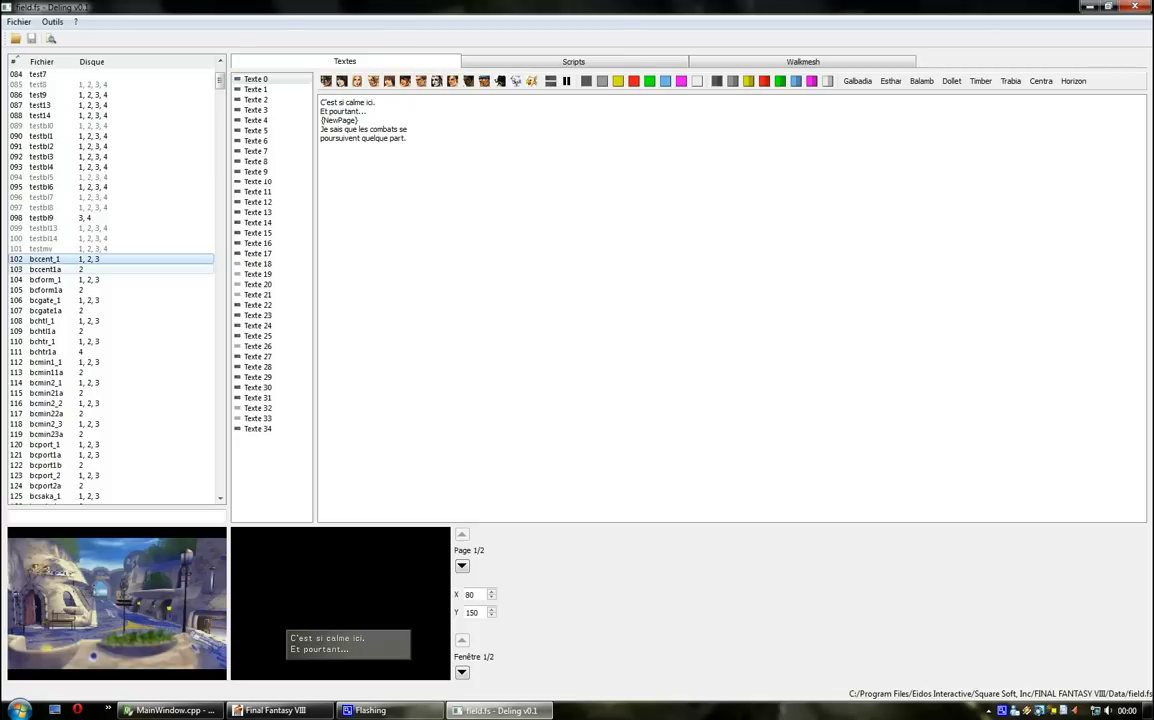
Browse the field list from bccent_1 down to ecenter3, examining each field's background preview and dialogue texts.
key(Down)
key(Down)
key(Down)
key(Down)
key(Down)
key(Down)
key(Down)
key(Down)
key(Down)
key(Down)
key(Down)
key(Down)
key(Down)
key(Down)
key(Down)
key(Down)
key(Down)
key(Down)
key(Down)
key(Down)
key(Down)
key(Down)
key(Down)
key(Down)
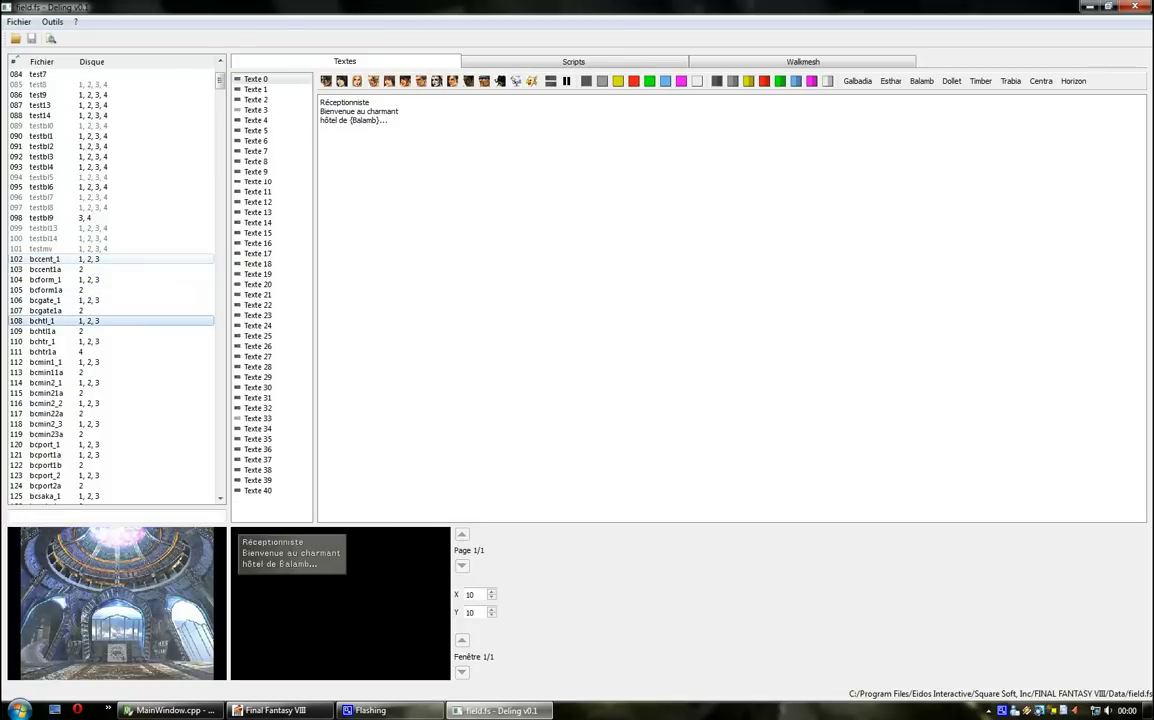
key(Down)
key(Down)
key(Down)
key(Down)
key(Down)
key(Down)
key(Down)
key(Down)
key(Down)
key(Down)
key(Down)
key(Down)
key(Down)
key(Down)
key(Down)
key(Down)
key(Down)
key(Down)
key(Down)
key(Down)
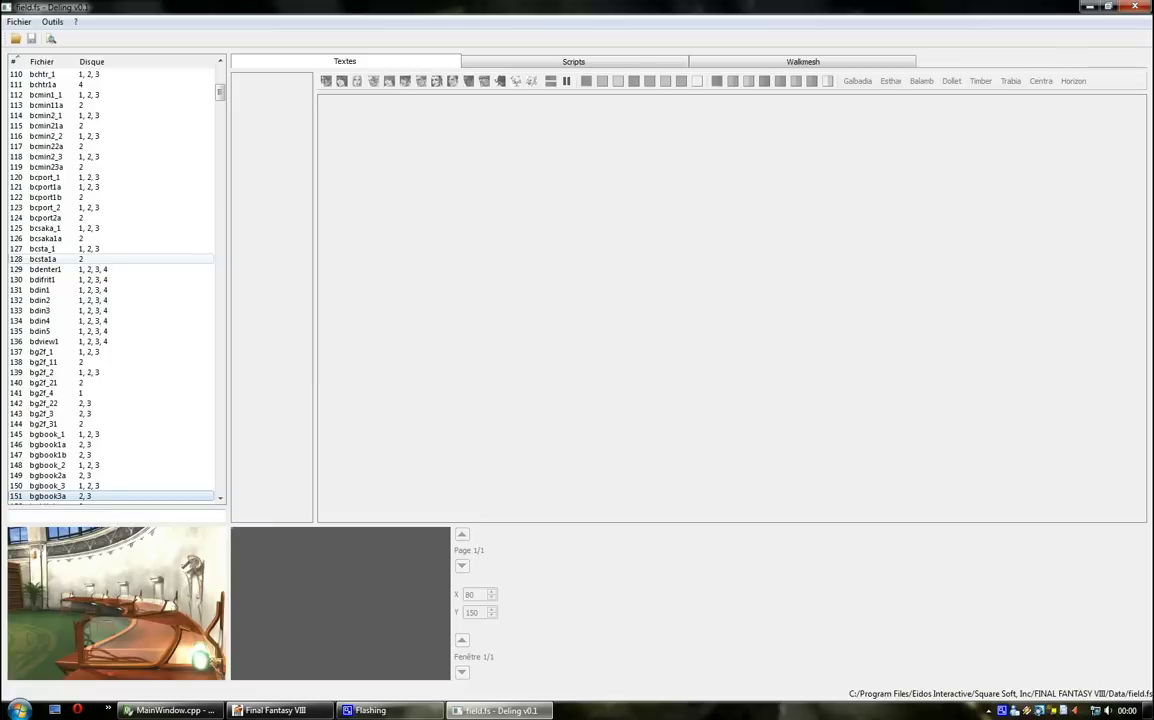
key(Down)
key(Down)
key(Down)
key(Down)
key(Down)
key(Down)
key(Down)
key(Down)
key(Down)
key(Down)
key(Down)
key(Down)
key(Down)
key(Down)
key(Down)
key(Down)
key(Down)
key(Down)
key(Down)
key(Down)
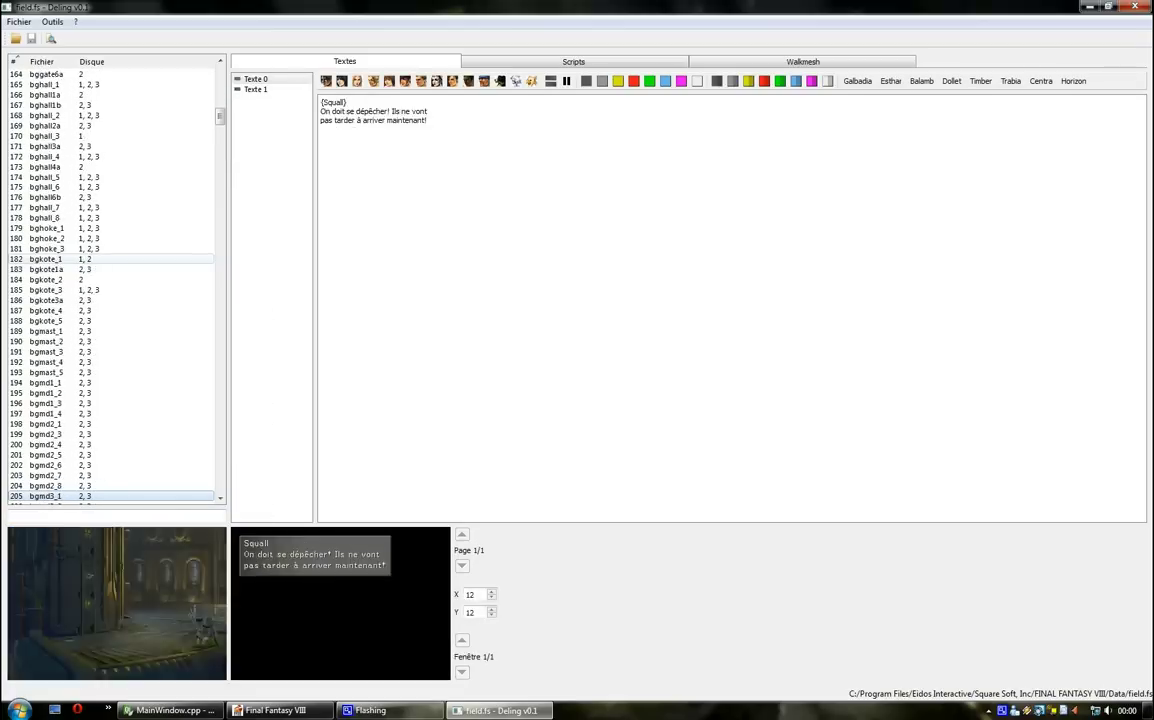
key(Down)
key(Down)
key(Down)
key(Down)
key(Down)
key(Down)
key(Down)
key(Down)
key(Down)
key(Down)
key(Down)
key(Down)
key(Down)
key(Down)
key(Down)
key(Down)
key(Down)
key(Down)
key(Down)
key(Down)
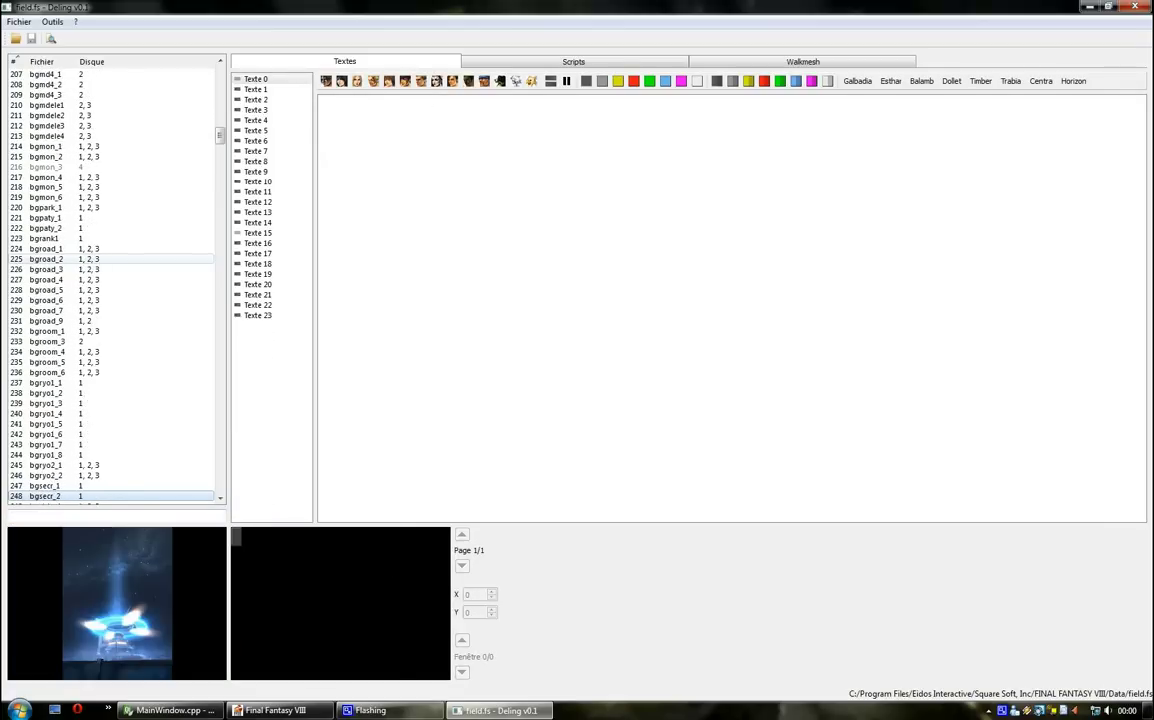
key(Down)
key(Down)
key(Down)
key(Down)
key(Down)
key(Down)
key(Down)
key(Down)
key(Down)
key(Down)
key(Down)
key(Down)
key(Down)
key(Down)
key(Down)
key(Down)
key(Down)
key(Down)
key(Down)
key(Down)
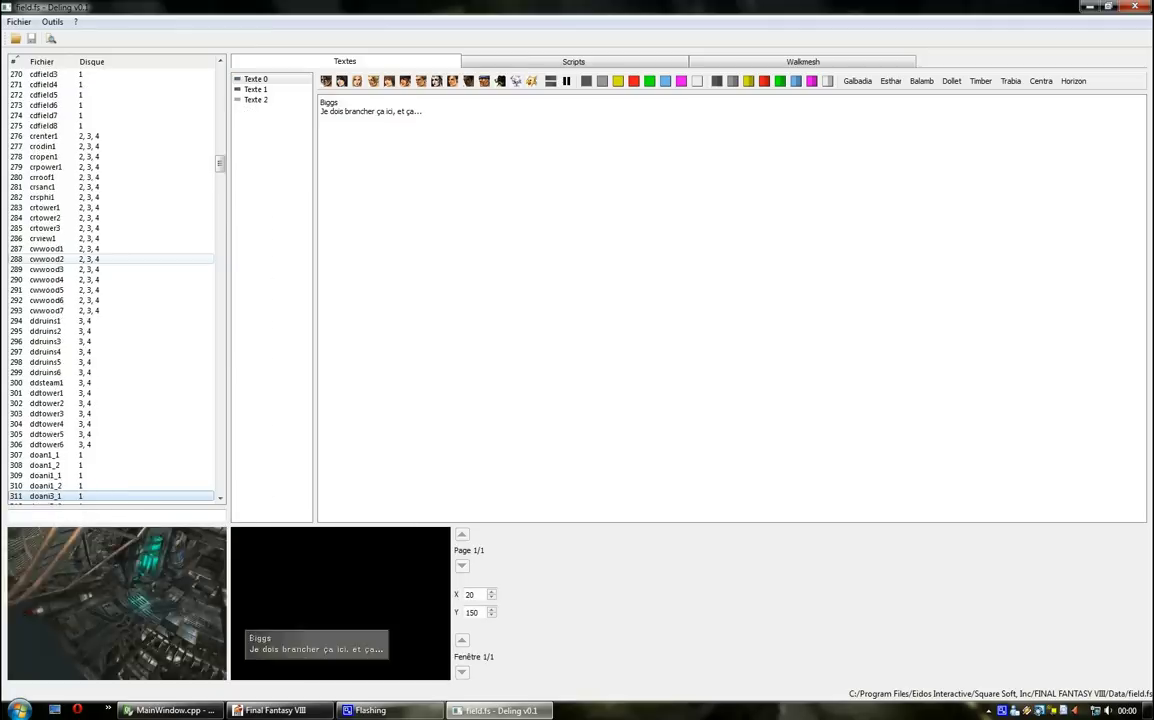
key(Down)
key(Down)
key(Down)
key(Down)
key(Down)
key(Down)
key(Down)
key(Down)
key(Down)
key(Down)
key(Down)
key(Down)
key(Down)
key(Down)
key(Down)
key(Down)
key(Down)
key(Down)
key(Down)
key(Down)
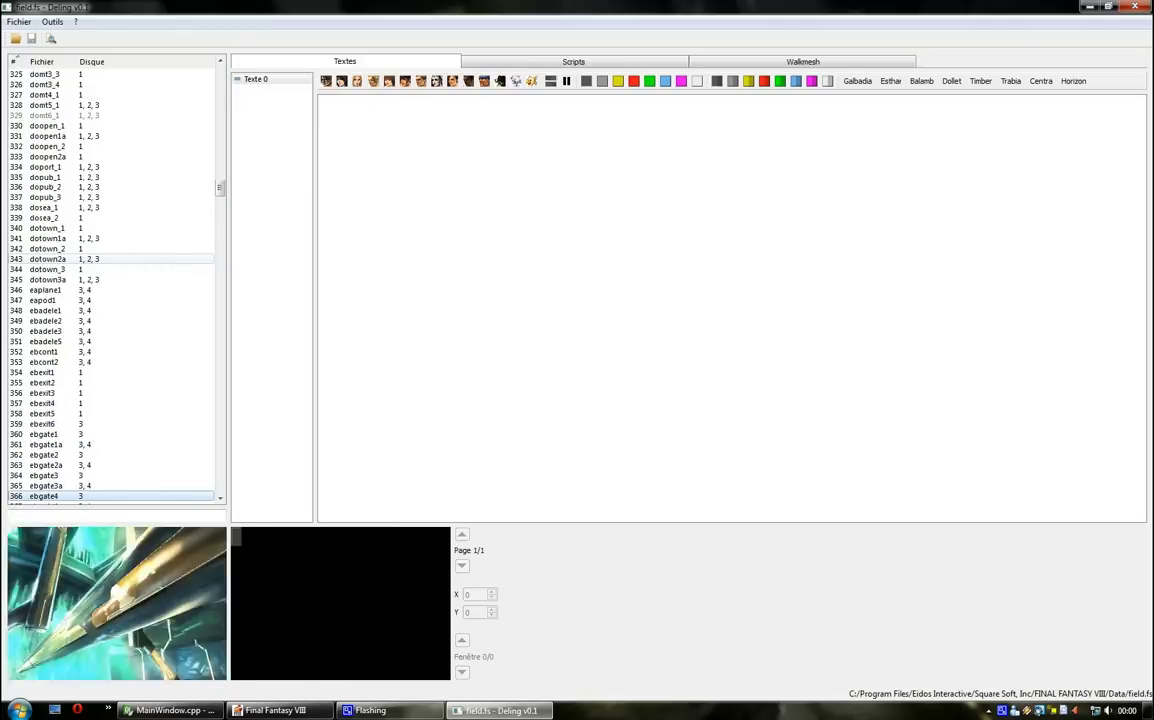
key(Down)
key(Down)
key(Down)
key(Down)
key(Down)
key(Down)
key(Down)
key(Down)
key(Down)
key(Down)
key(Down)
key(Down)
key(Down)
key(Down)
key(Down)
key(Down)
key(Down)
key(Down)
key(Down)
key(Down)
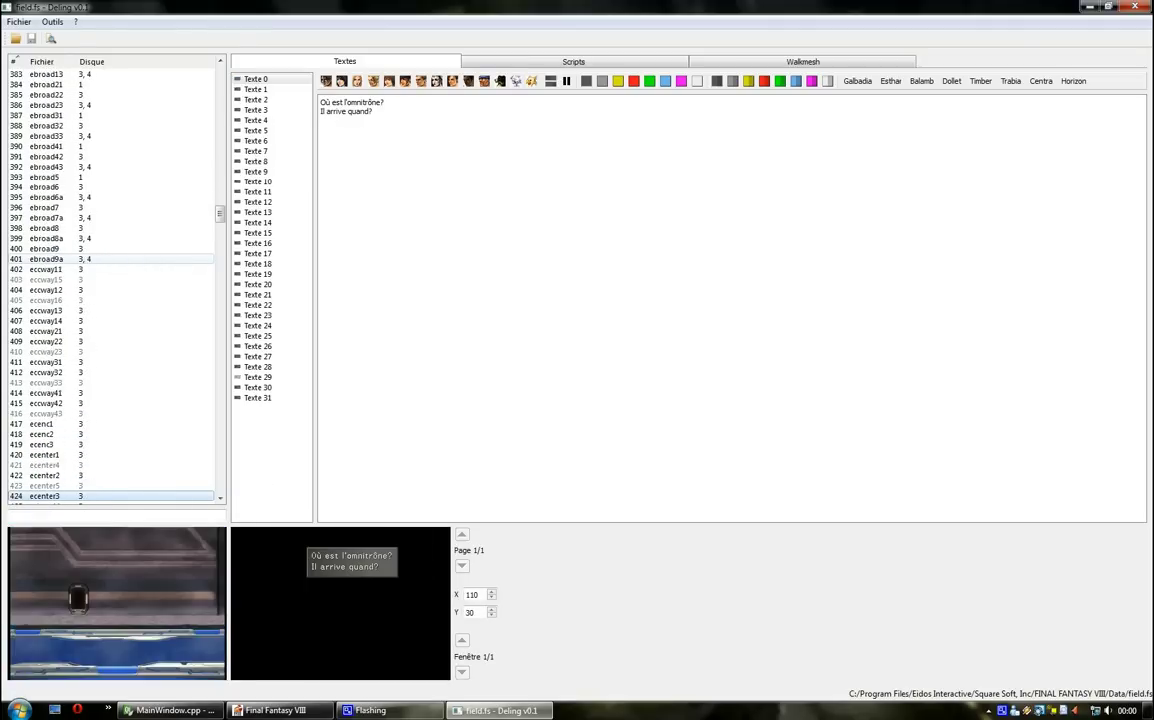
Browse the field list from ecenter3 down to efenter1, examining each field's background preview and dialogue texts.
key(Down)
key(Down)
key(Down)
key(Down)
key(Down)
key(Down)
key(Down)
key(Down)
key(Down)
key(Down)
key(Down)
key(Down)
key(Down)
key(Down)
key(Down)
key(Down)
key(Down)
key(Down)
key(Down)
key(Down)
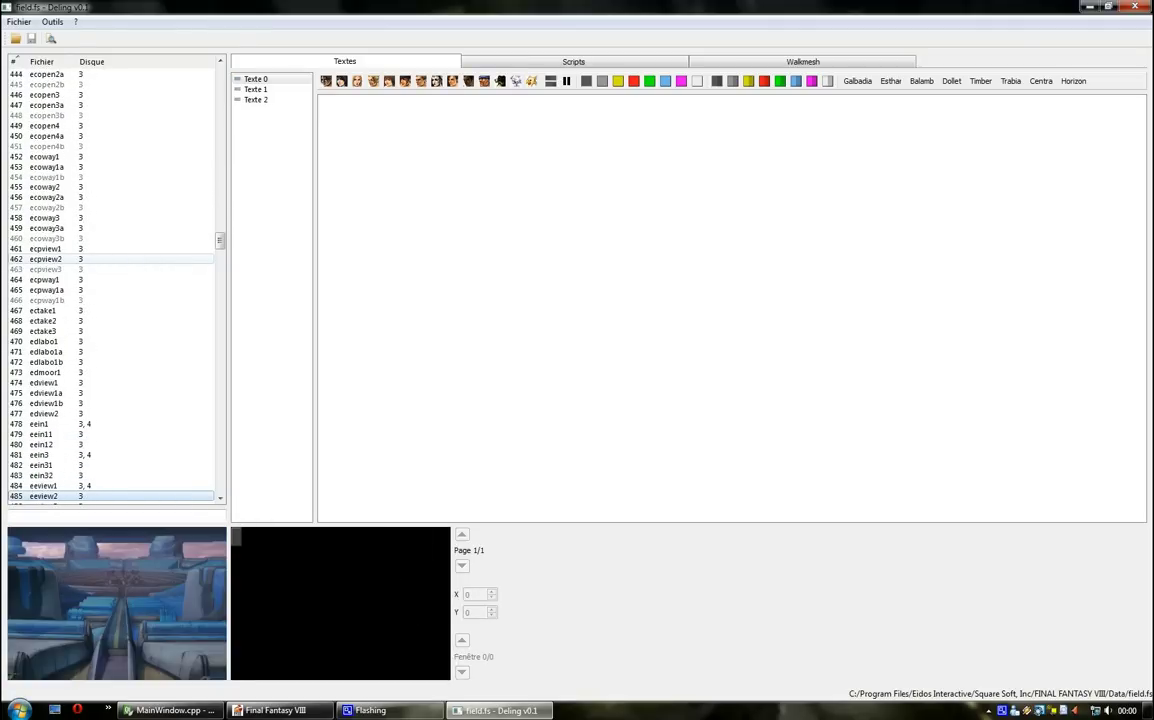
key(Down)
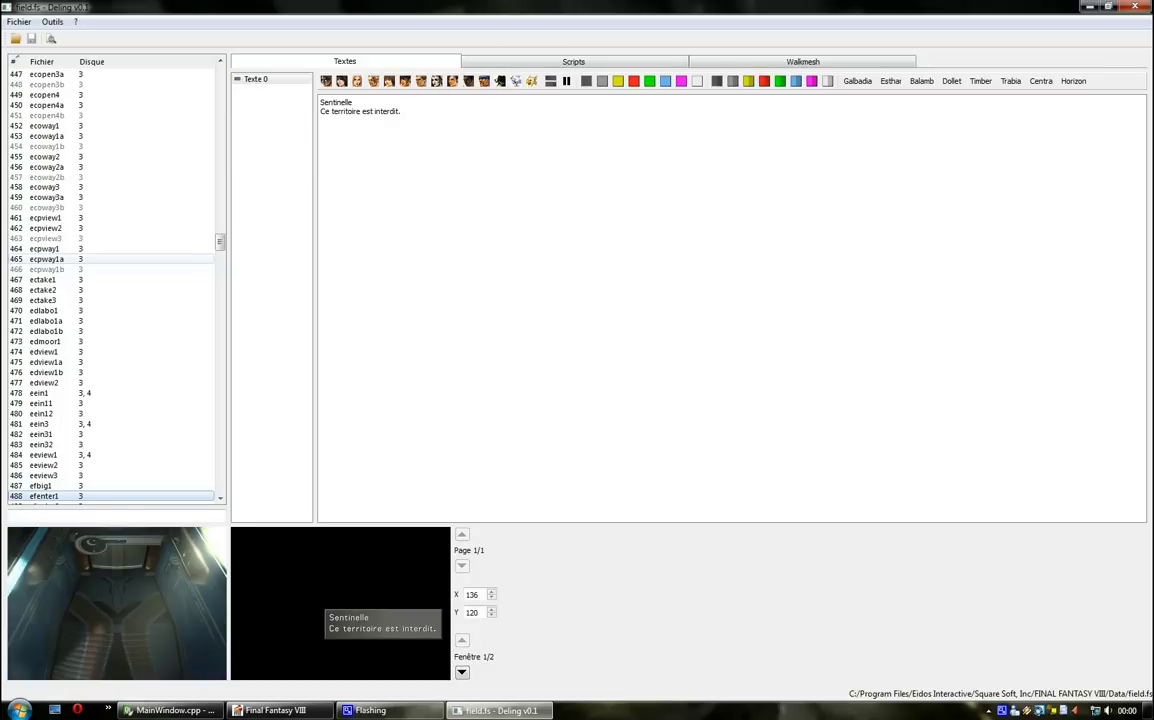
Examine the efenter1 field's scripts, going through Squall's default, talk and push scripts and E_army1's default script.
click(465, 64)
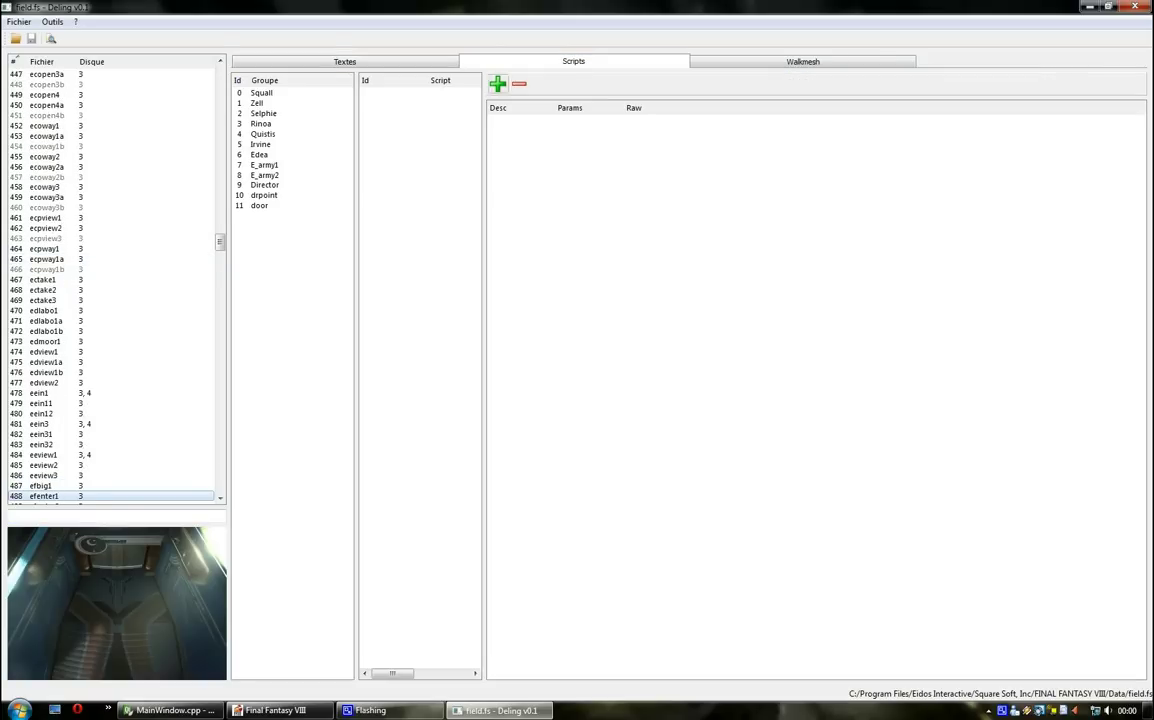
click(262, 93)
click(391, 103)
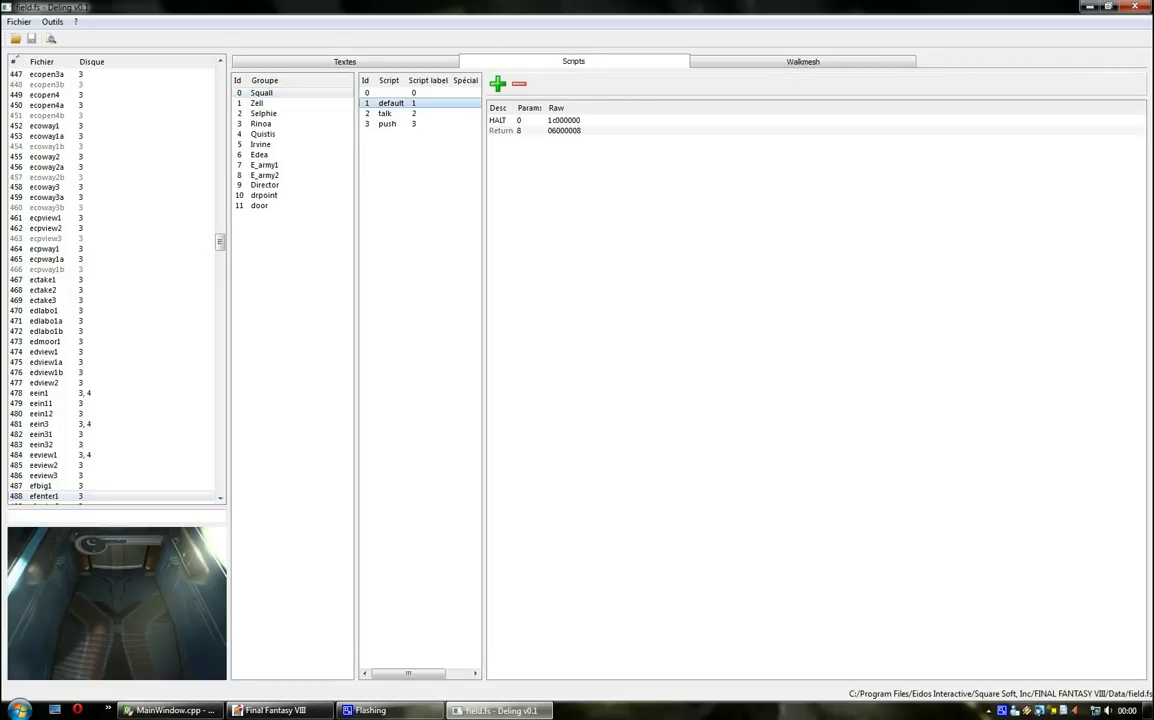
click(391, 113)
key(Down)
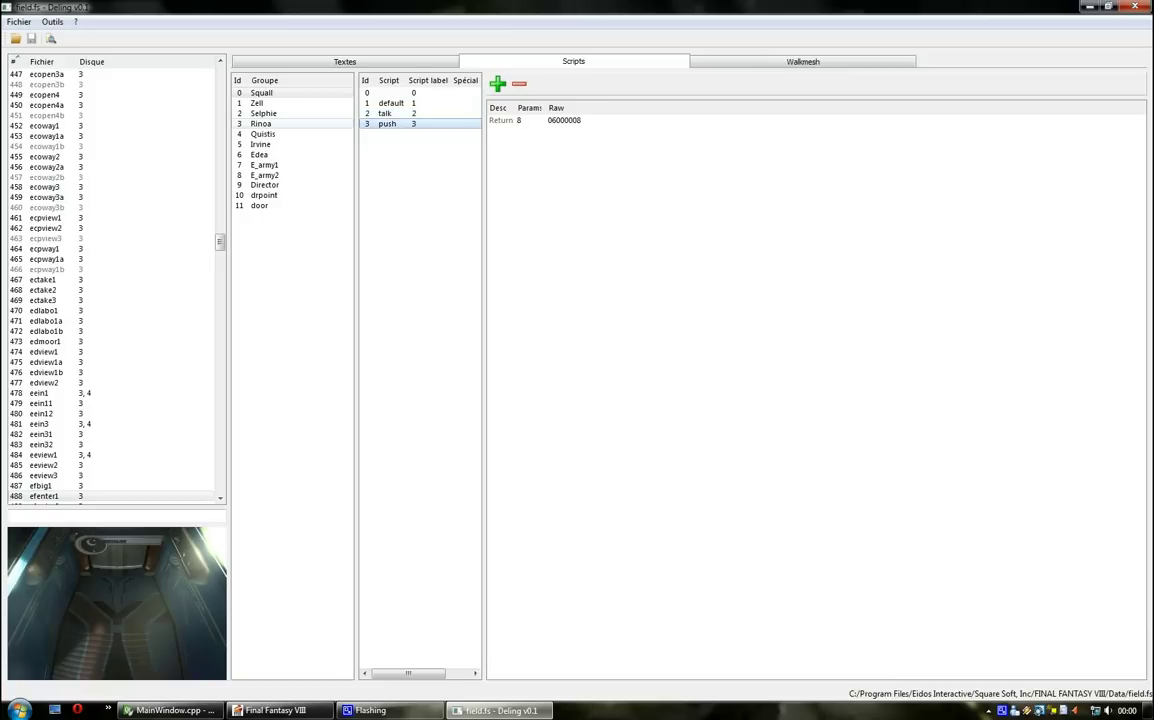
click(265, 165)
click(391, 103)
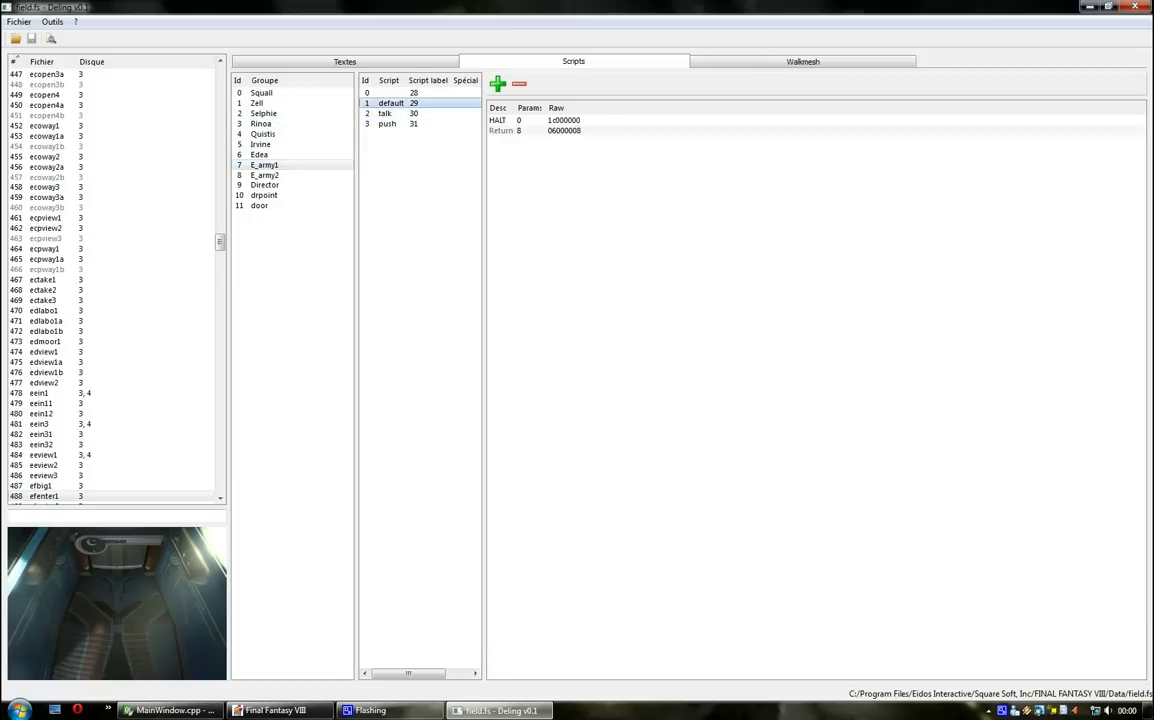
Inspect the default, talk and push scripts of efenter1's Director and drpoint groups.
click(265, 185)
click(391, 103)
click(391, 113)
click(387, 124)
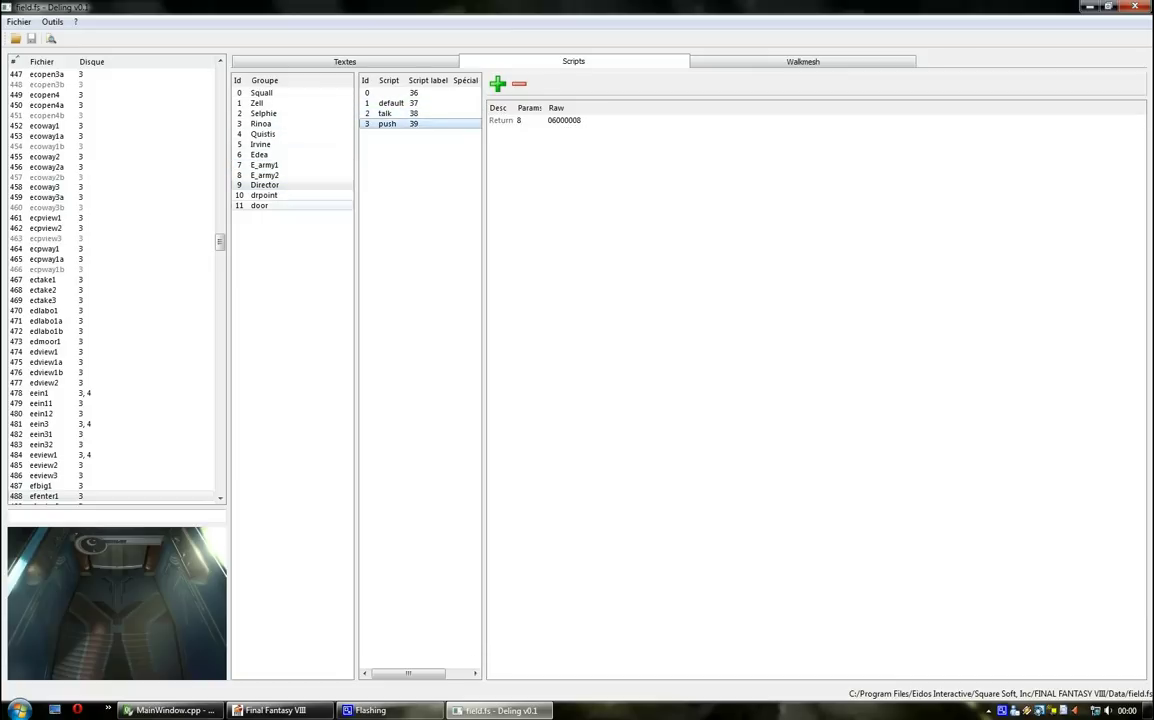
click(265, 195)
key(Tab)
key(Down)
key(Down)
key(Down)
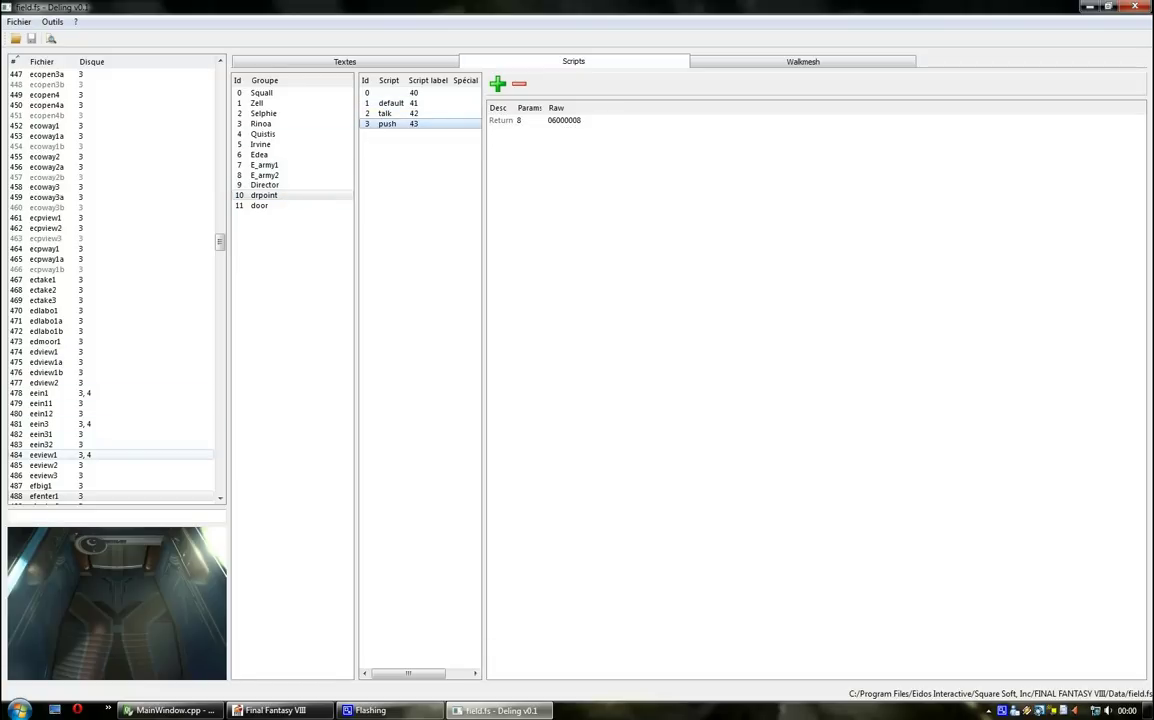
Browse further down the field list past ehback1 and open the ehhana1 field.
click(45, 455)
scroll(45, 450, down, 5)
click(45, 444)
scroll(45, 444, down, 4)
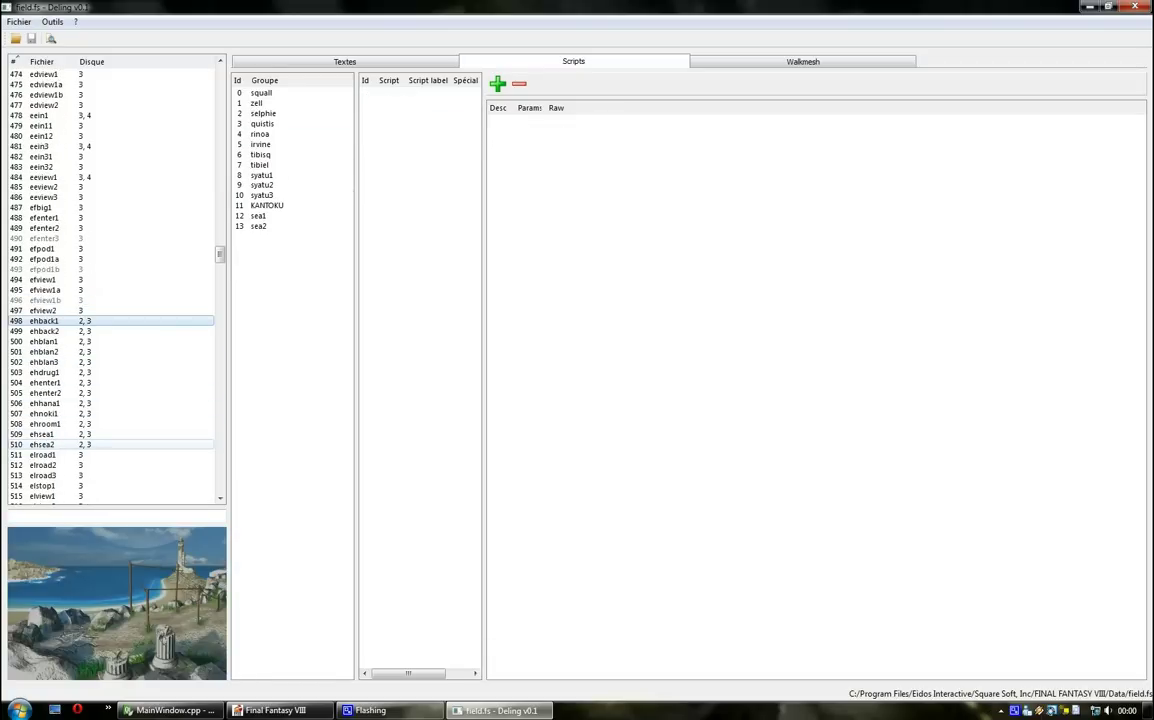
click(45, 403)
scroll(45, 403, down, 4)
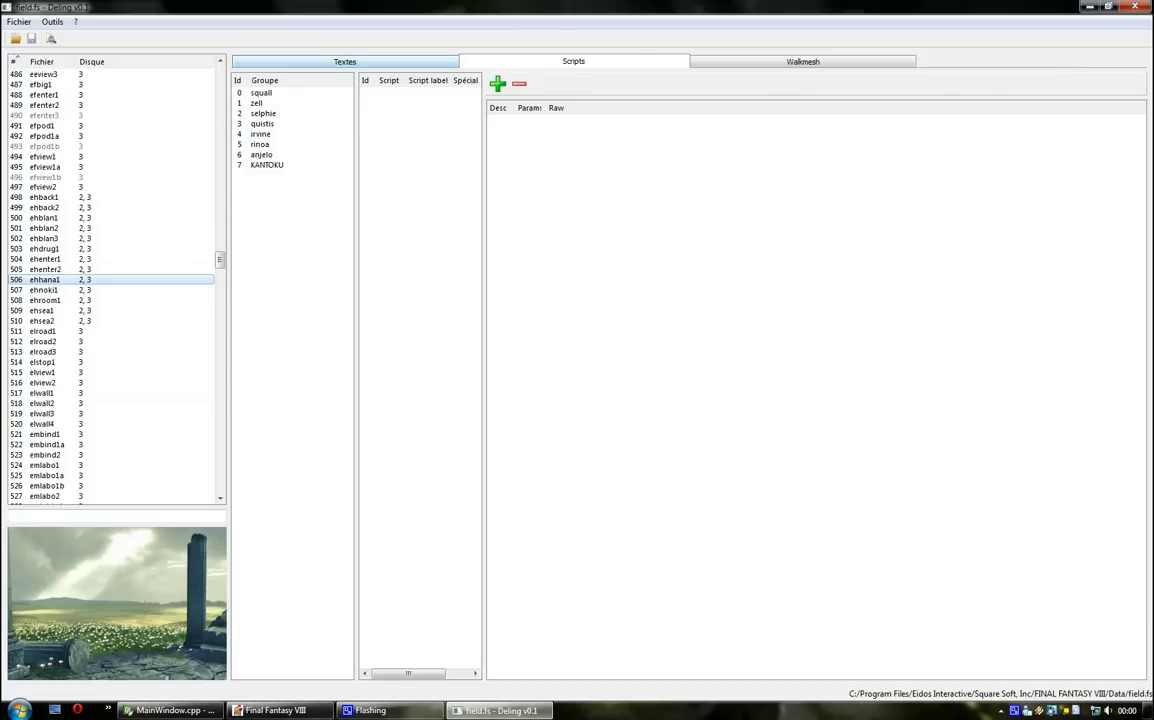
Read through ehhana1's dialogue texts around Texte 2.
click(344, 61)
click(256, 99)
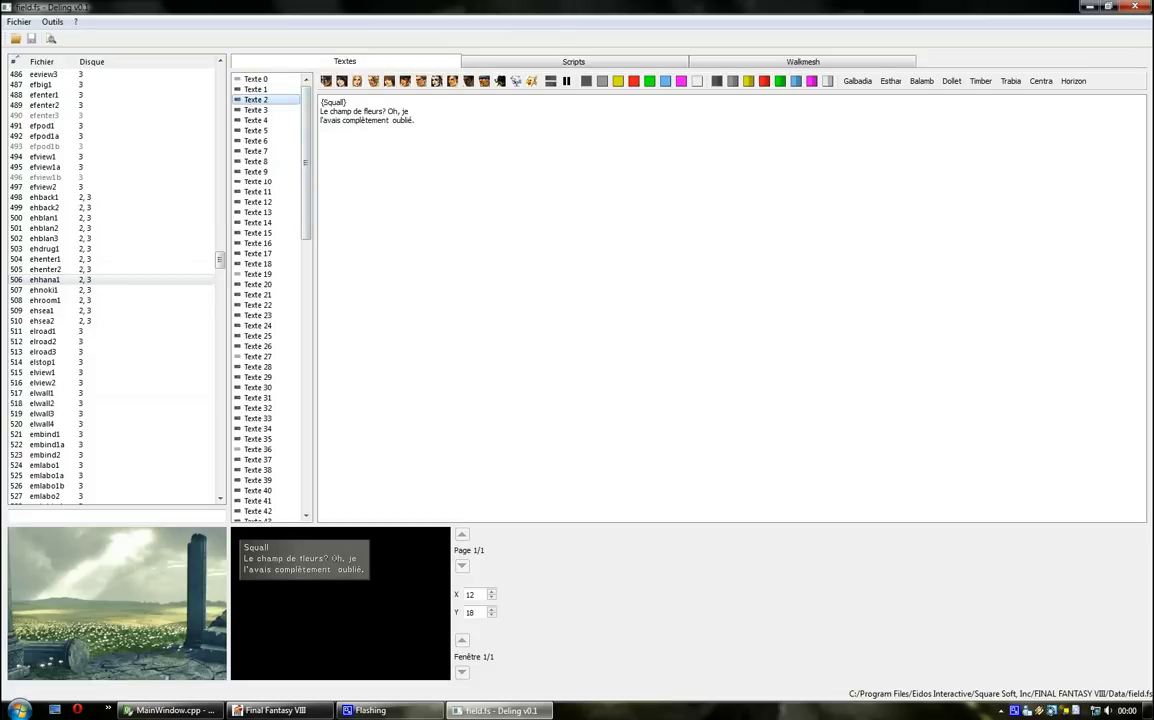
key(Down)
key(Down)
key(Down)
key(Up)
key(Up)
key(Up)
View the rinoa group's scripts in ehhana1, from hanabatake2 back up through hamaruna and doukana to kirero.
click(490, 61)
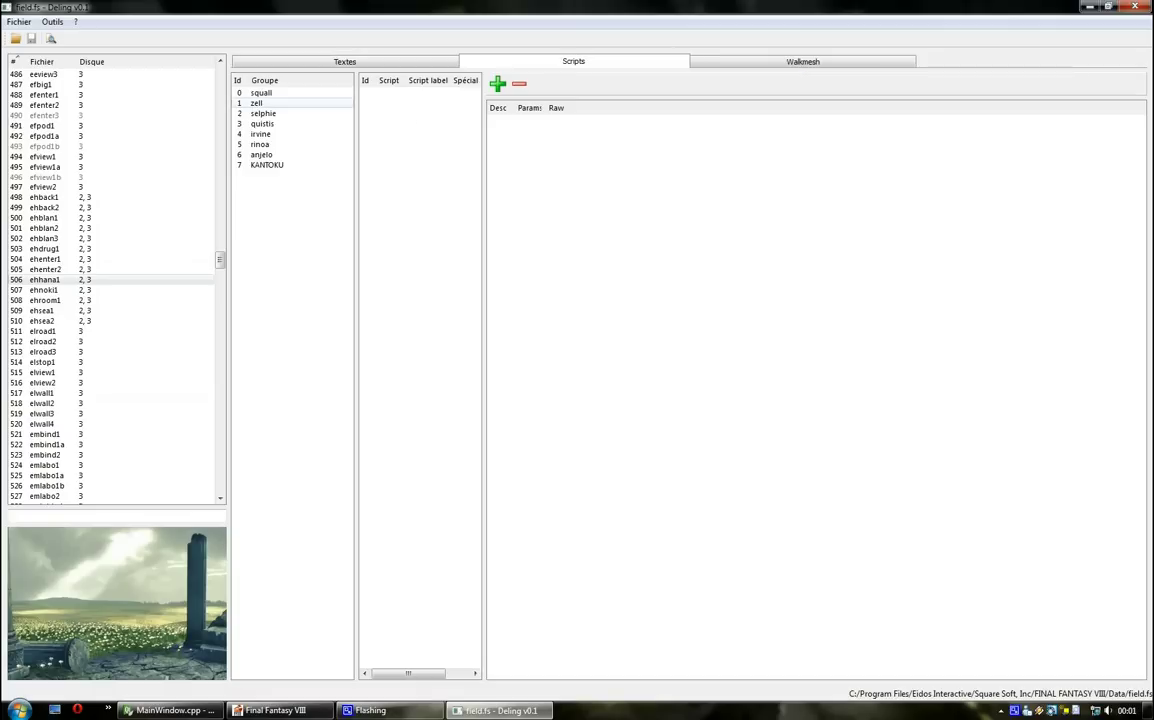
click(262, 144)
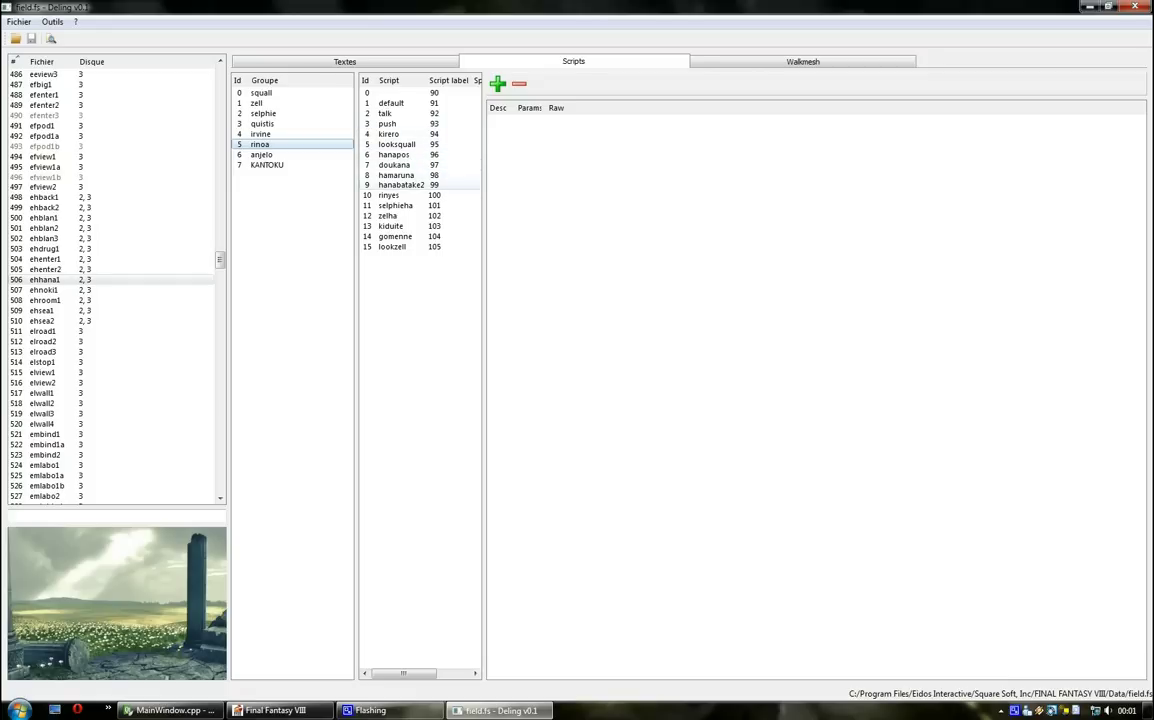
click(401, 185)
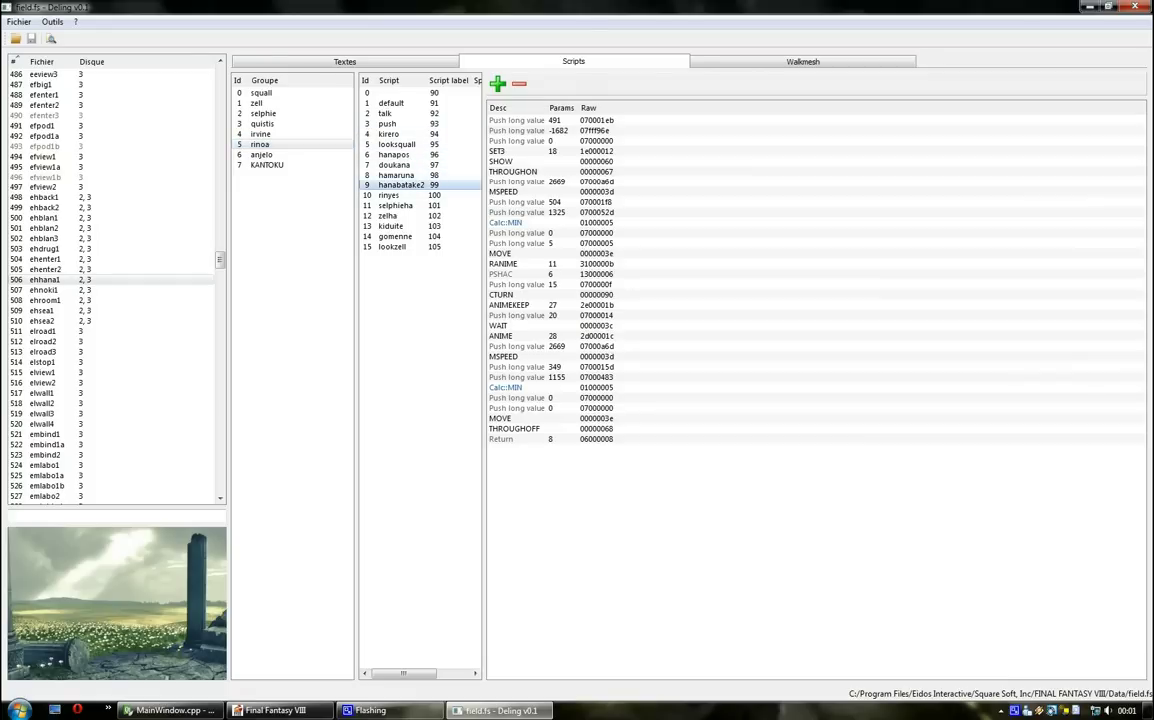
click(398, 175)
click(396, 165)
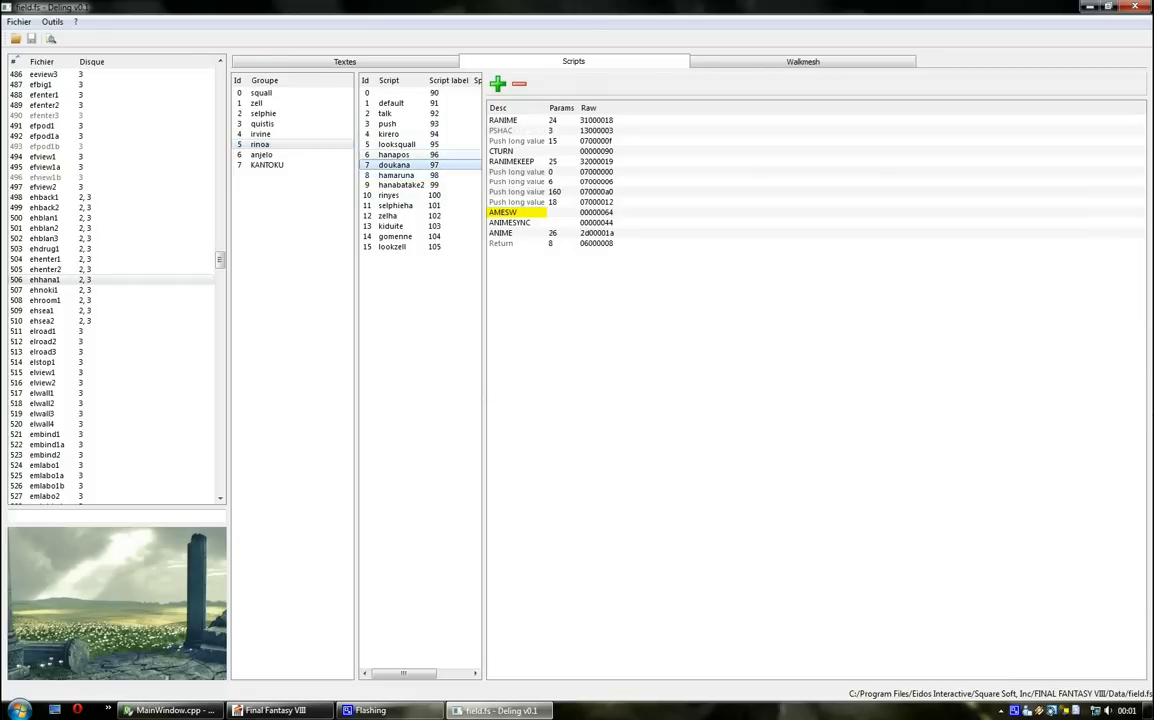
key(Up)
key(Up)
key(Up)
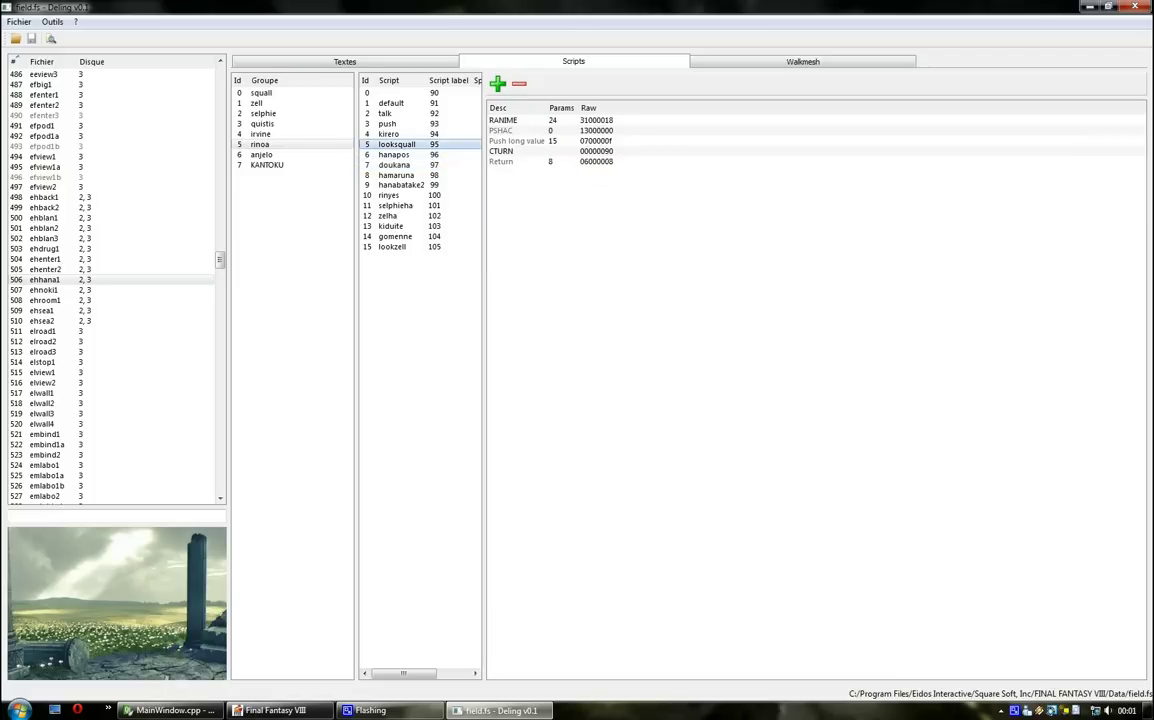
Step down through the remaining rinoa scripts in ehhana1 to gomenne and lookzell, reading their instructions.
key(Down)
key(Down)
key(Down)
key(Down)
key(Down)
key(Down)
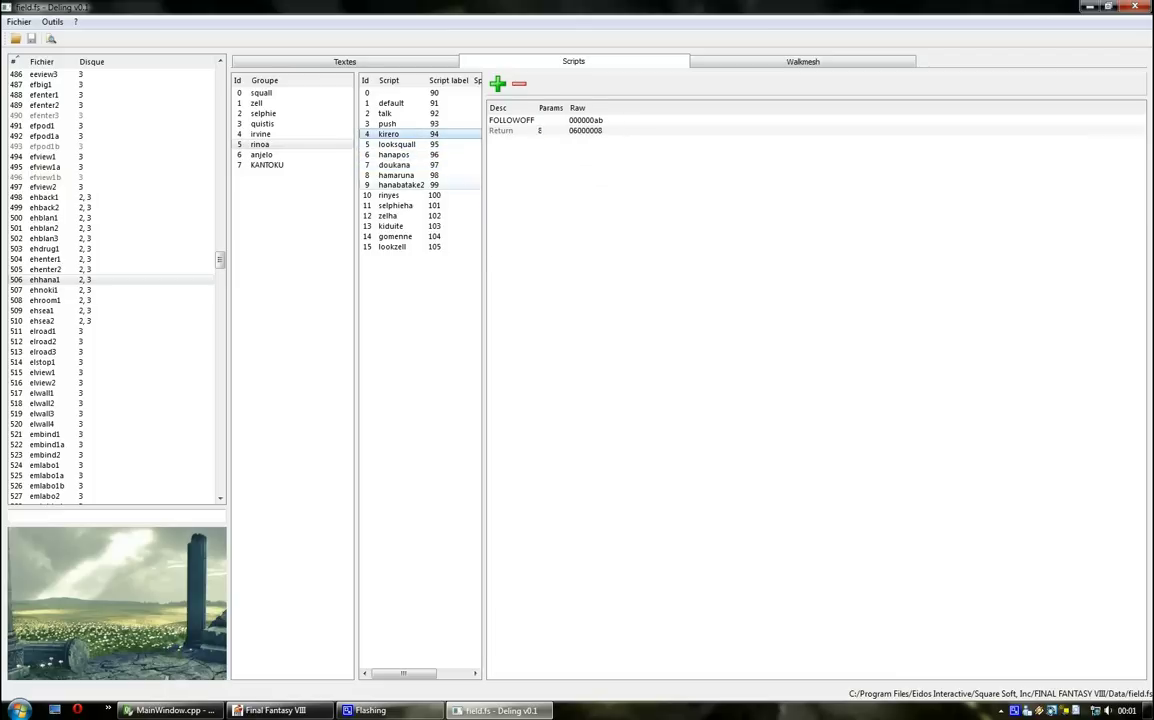
key(Down)
key(Down)
key(Down)
key(Down)
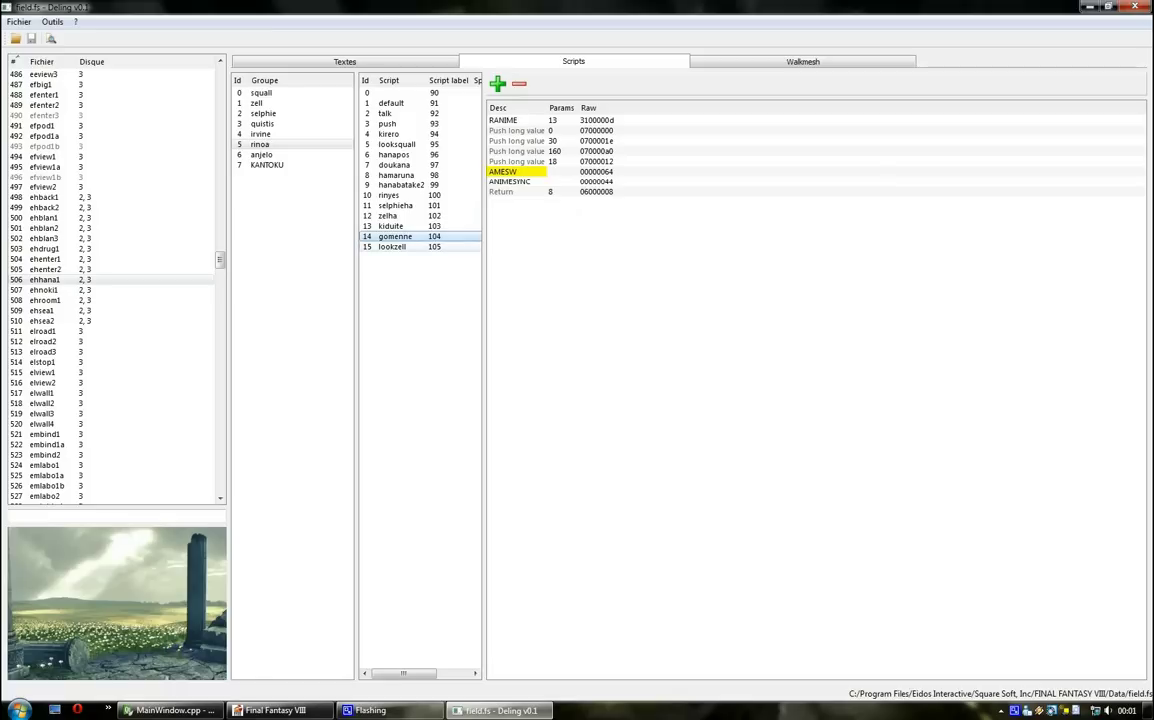
key(Down)
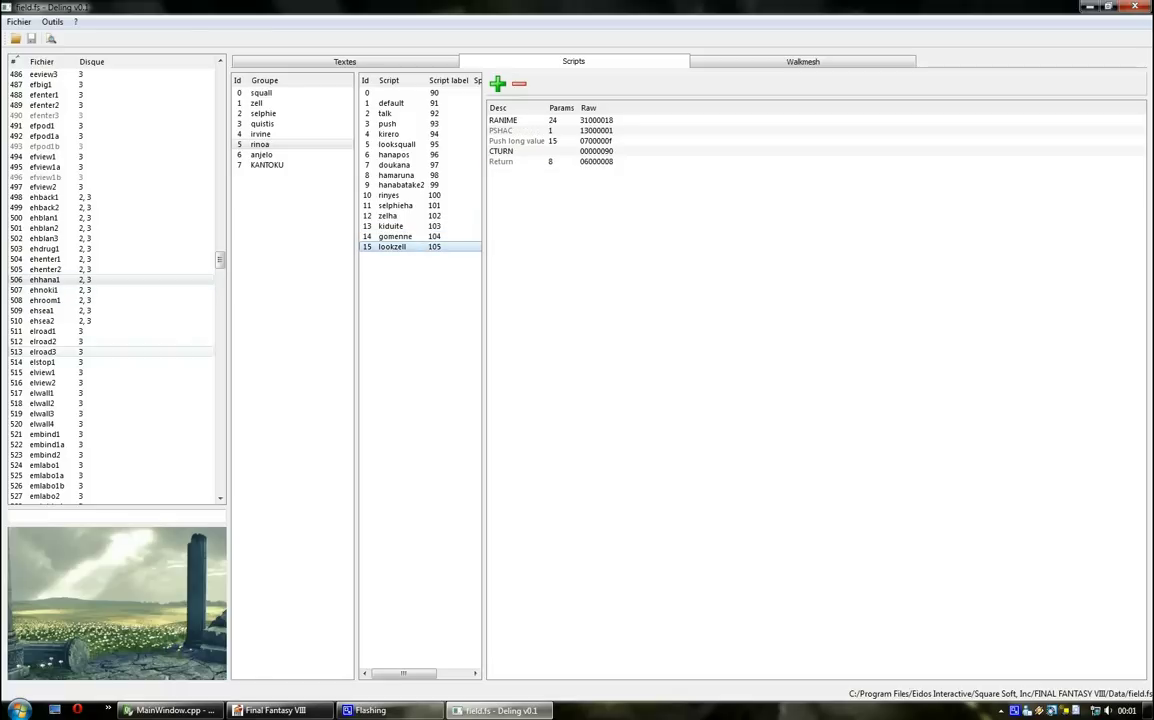
Search the field list for tiagit3 and open that field.
click(112, 517)
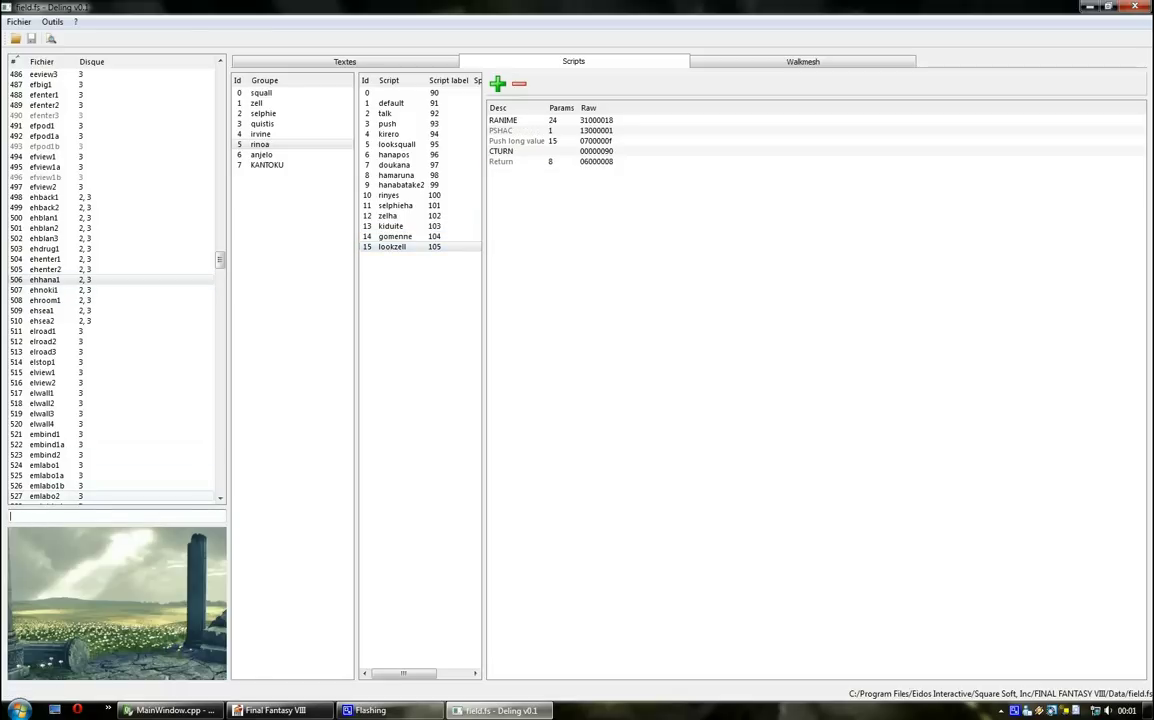
text(ti)
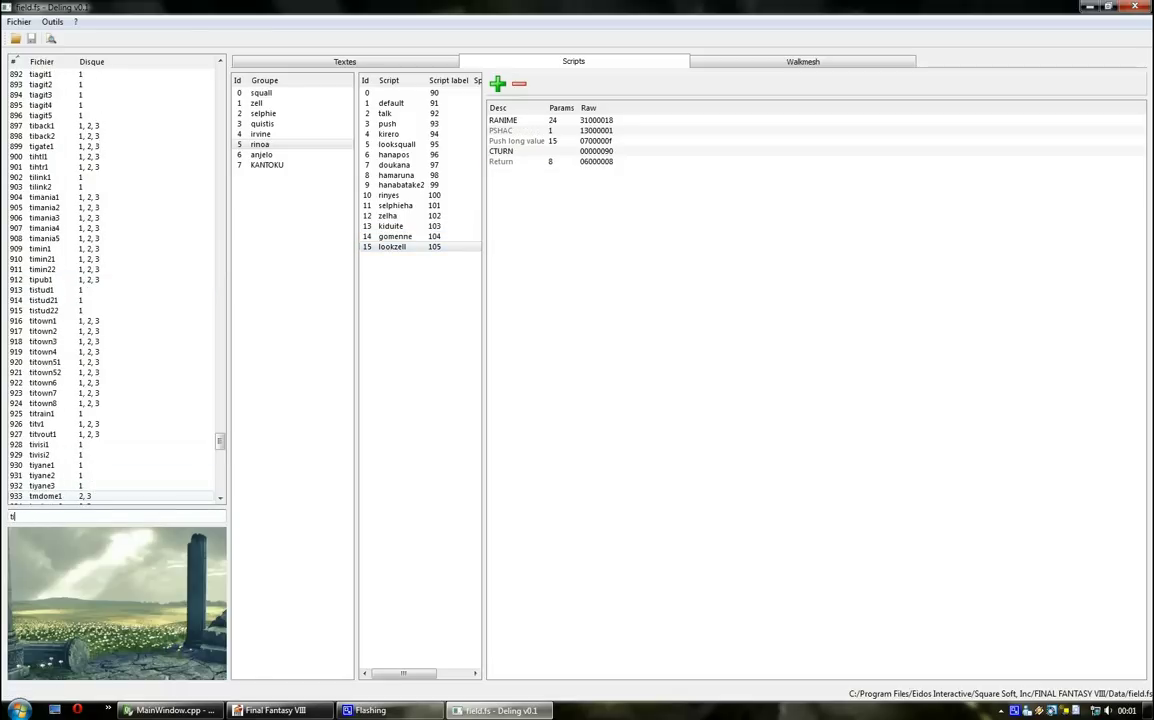
text(agit3)
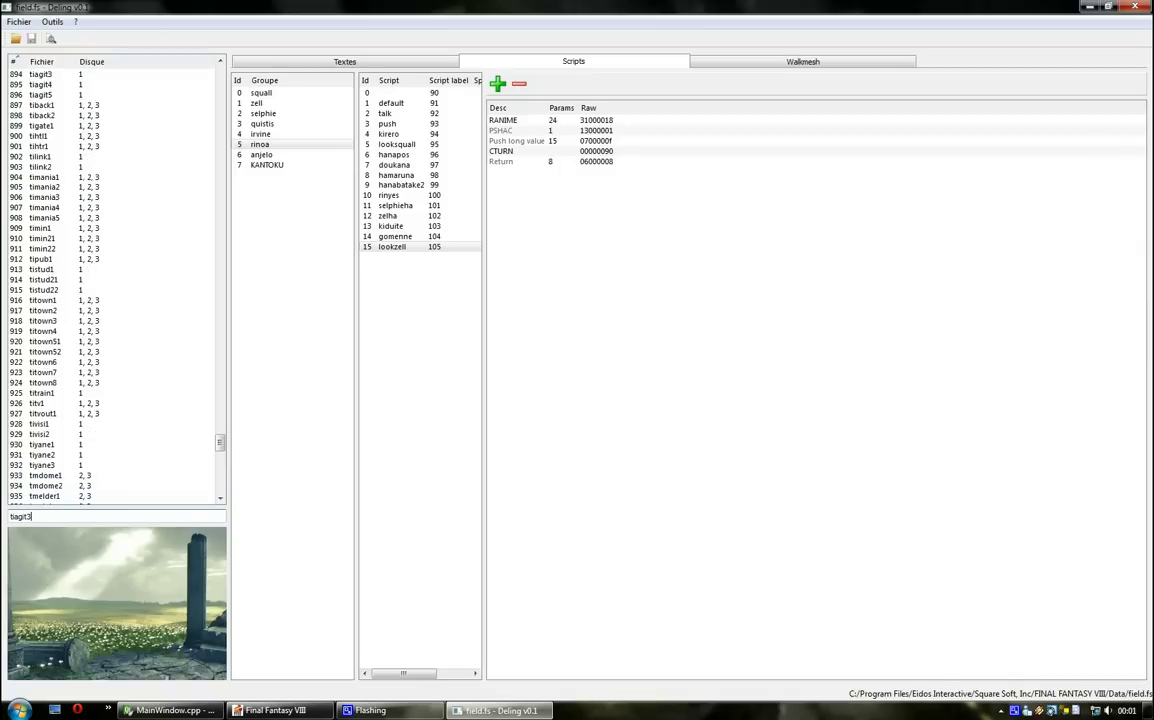
click(60, 75)
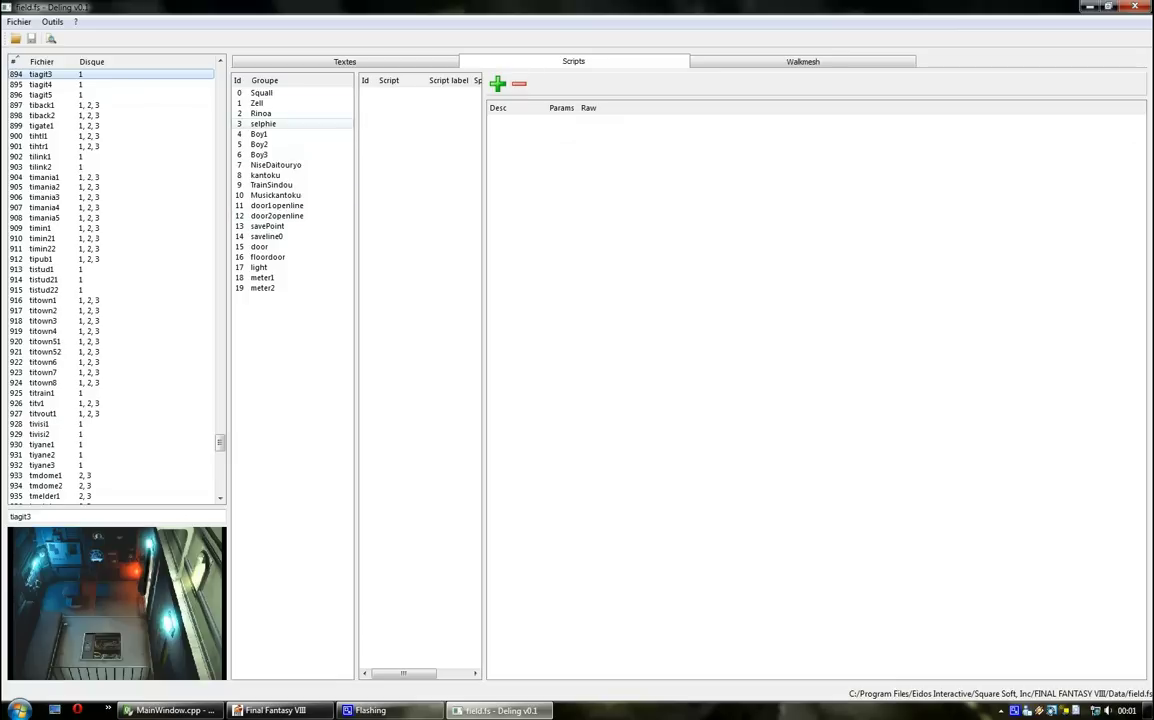
click(345, 61)
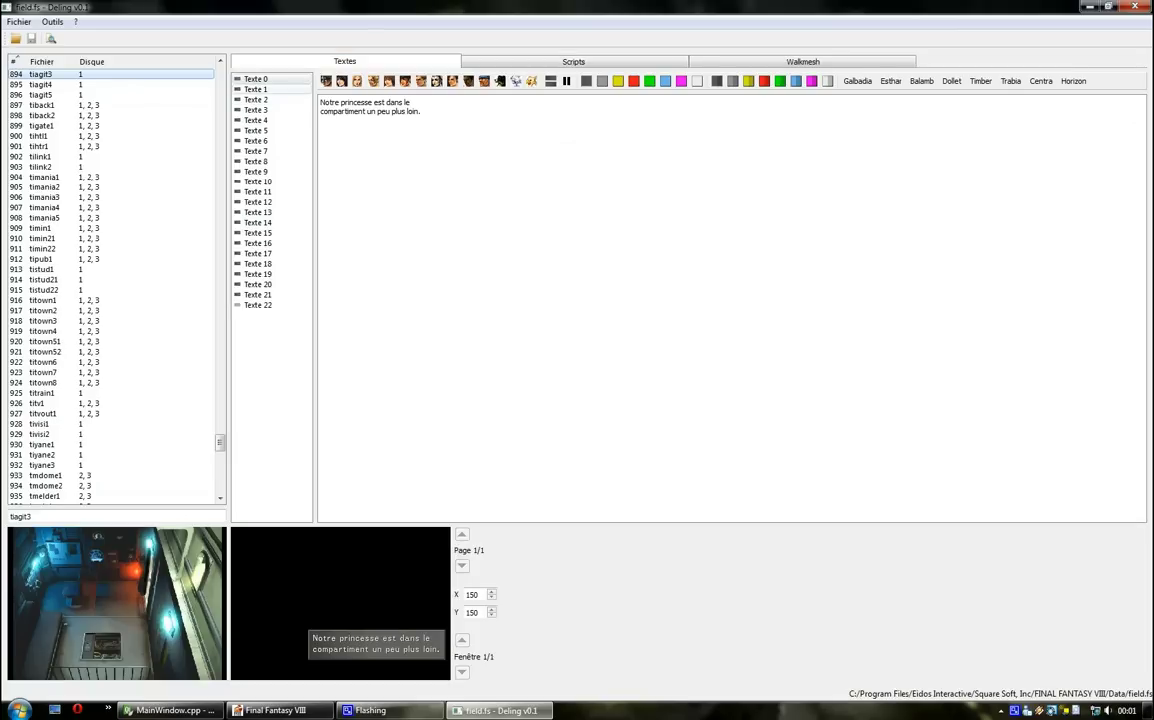
click(257, 89)
key(Down)
key(Down)
key(Down)
key(Down)
key(Down)
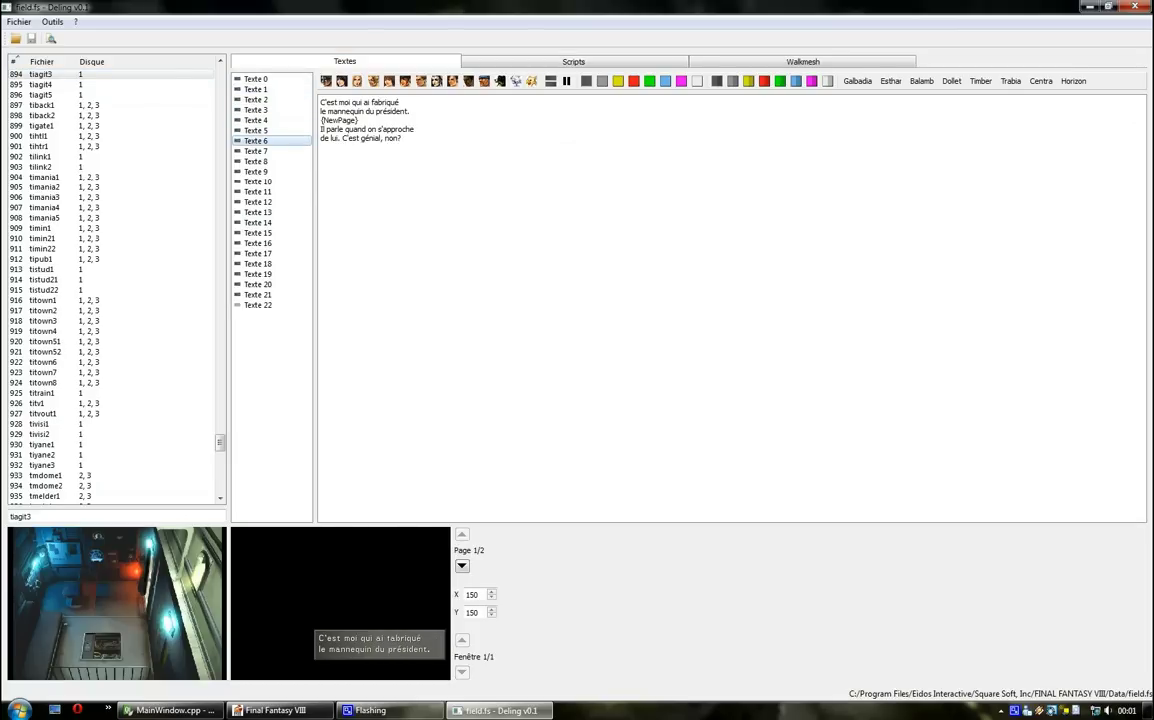
Replace the first page of Texte 6 with "Deling can edit all texts and scripts" and "from Final Fantasy VIII." on two lines.
drag(321, 102, 409, 112)
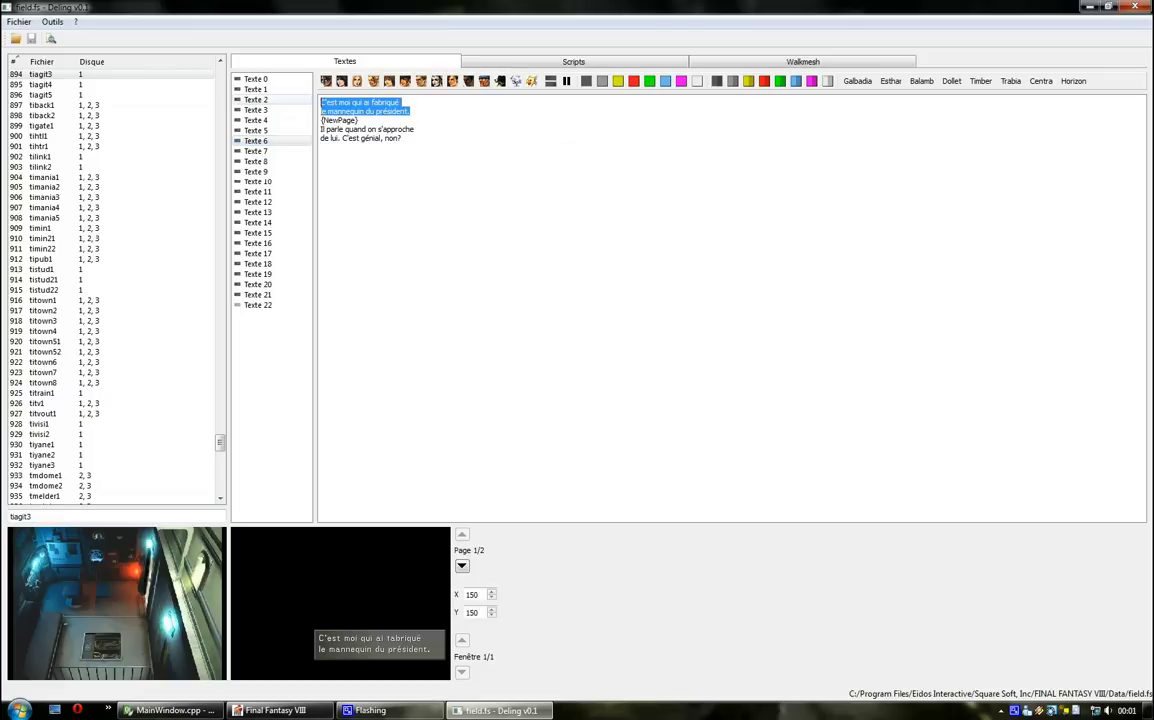
text(Deling can edit )
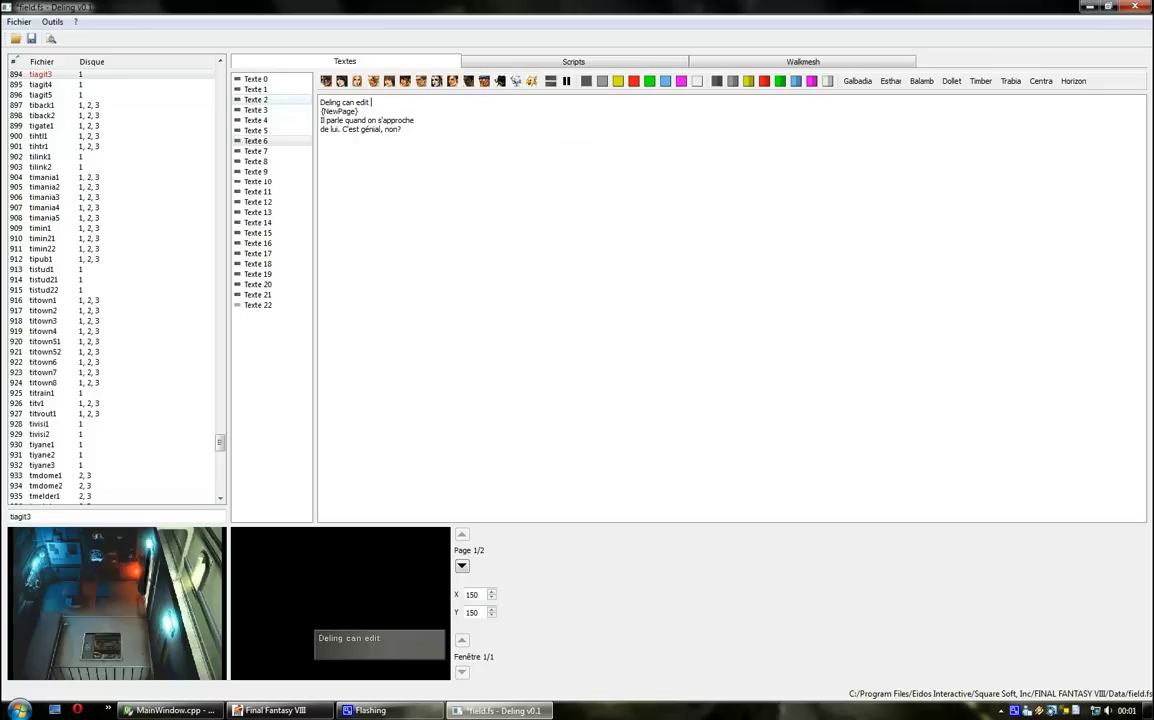
text(all texts and scripts)
key(Return)
text(from Fi)
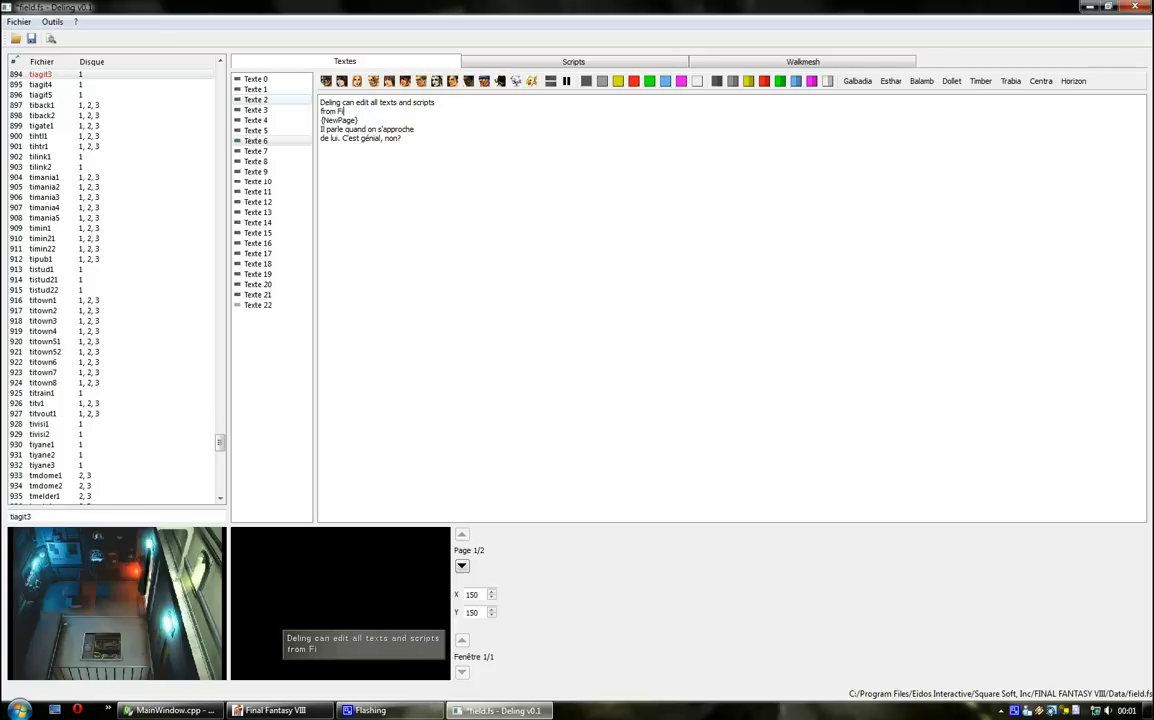
text(nal Fants)
text(asy VIII)
text(I)
text(.)
Replace the second page of Texte 6 with "Isn't it great?".
drag(403, 139, 319, 129)
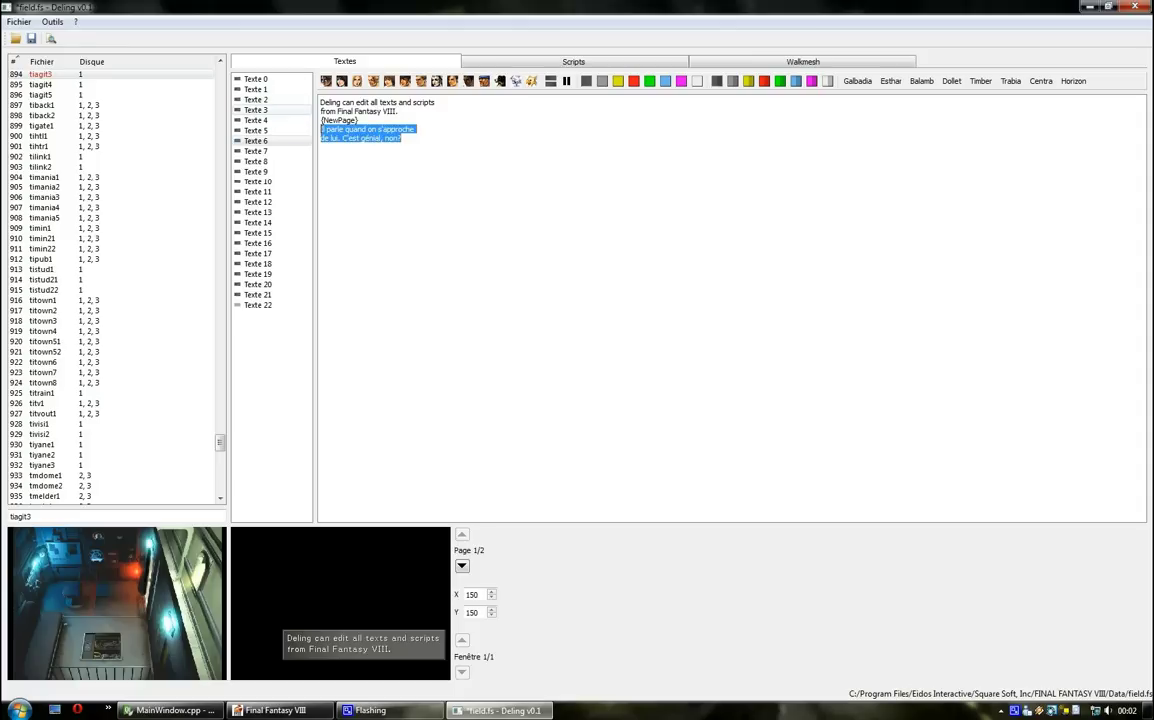
text(Isn)
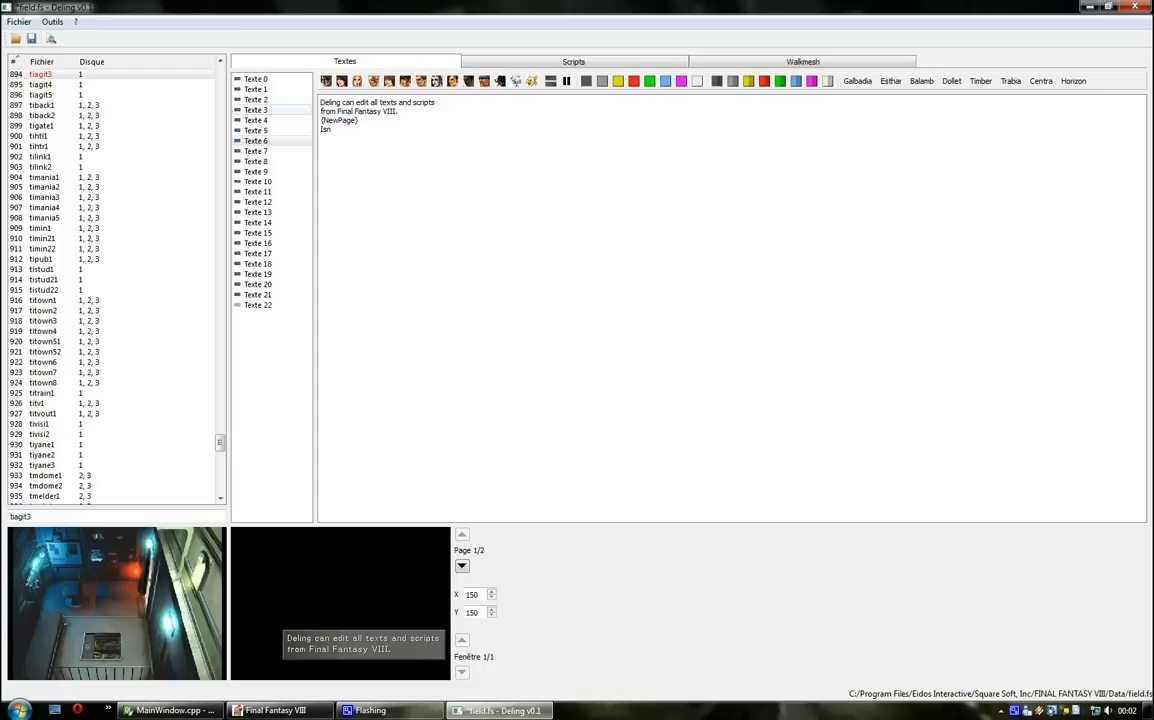
text('t it graeat?)
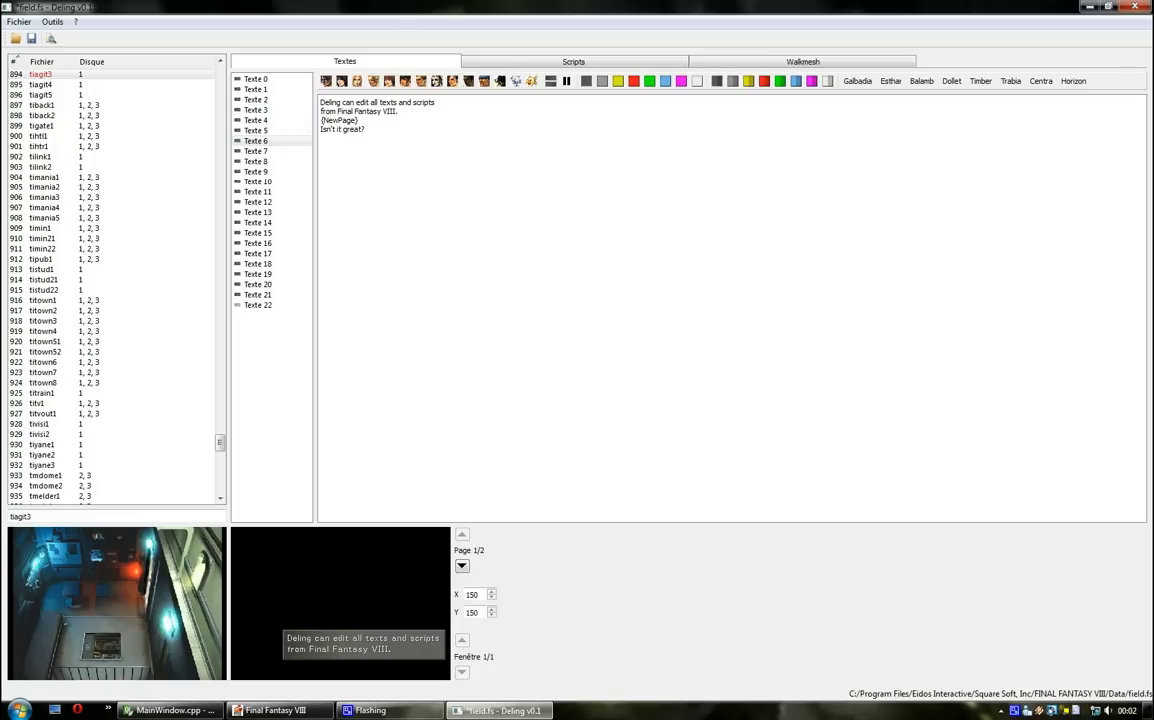
Insert the {GreenBlink} colour code before "Isn't it great?" and preview both pages of the message.
click(780, 81)
click(461, 565)
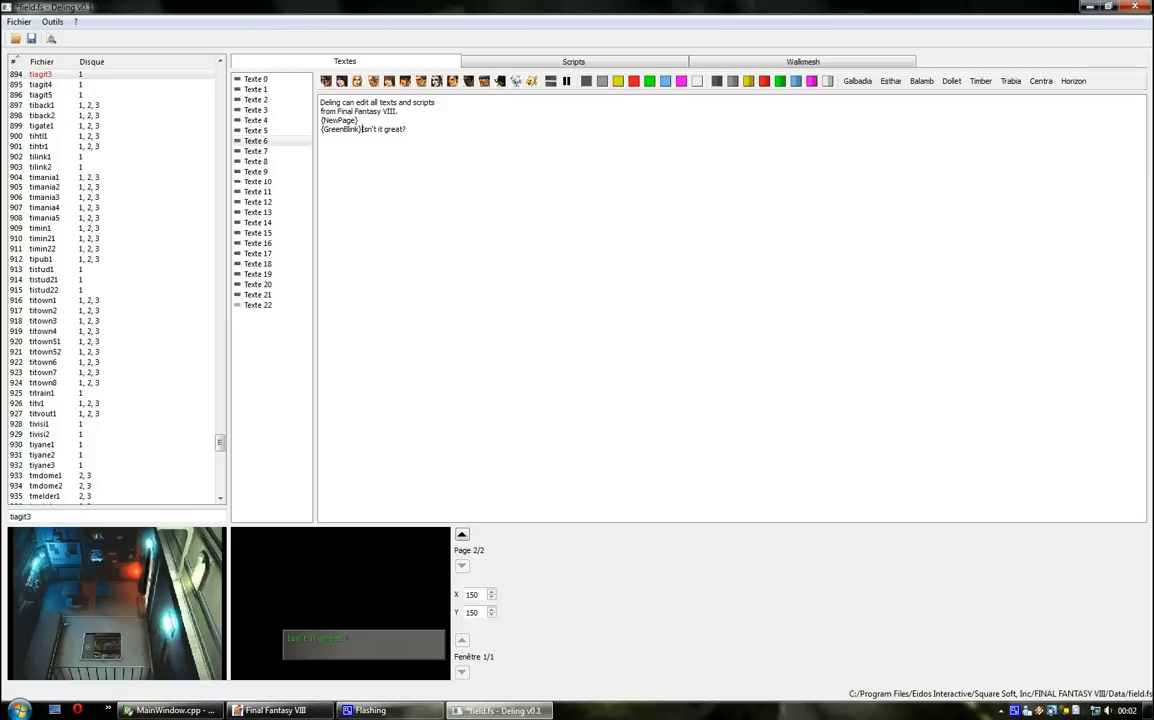
click(461, 535)
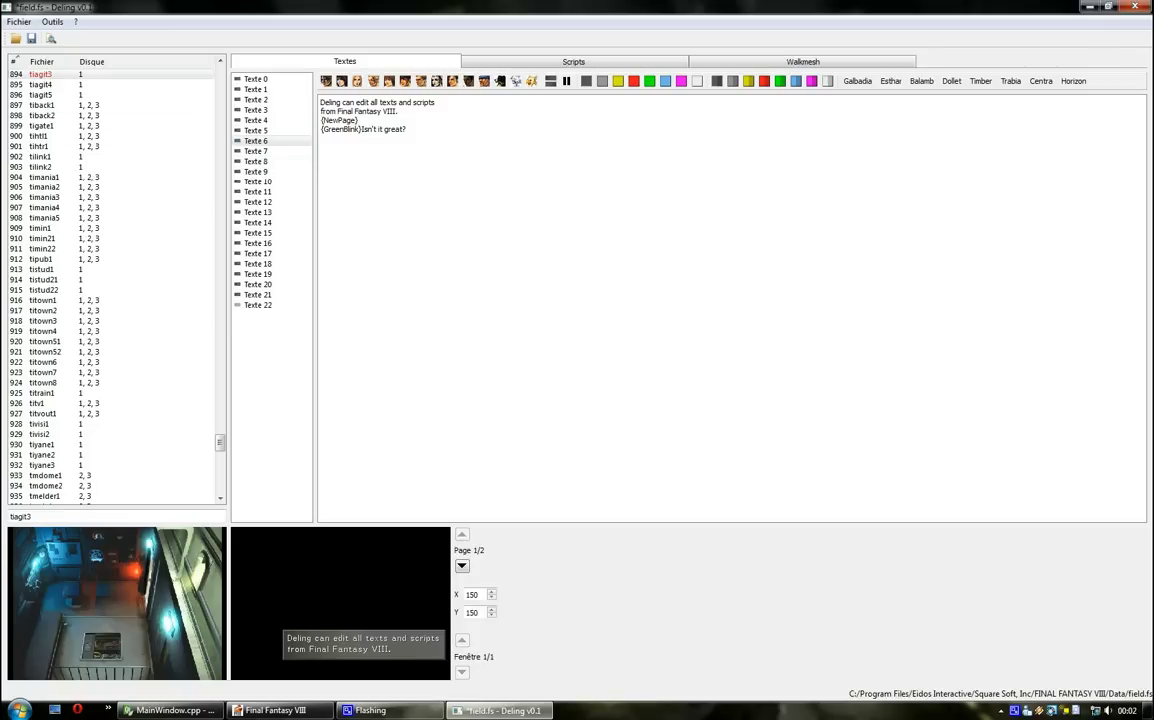
Save the changes to field.fs and switch to the Final Fantasy VIII game window.
key(ctrl+s)
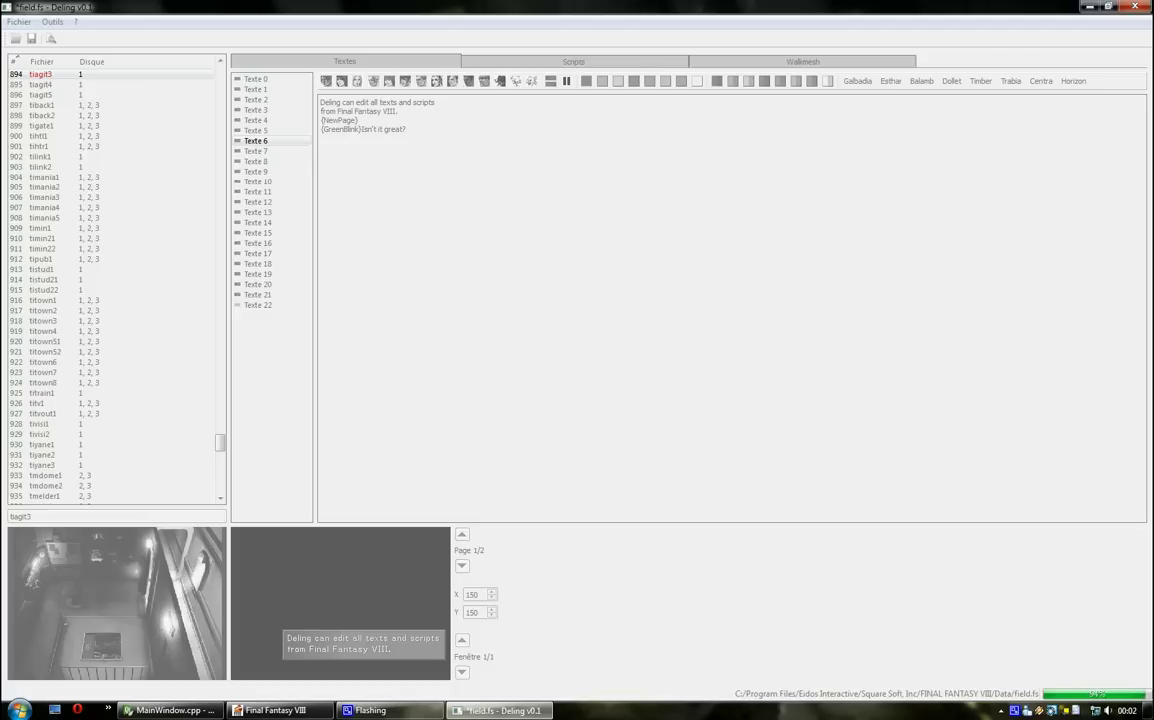
key(alt+Tab)
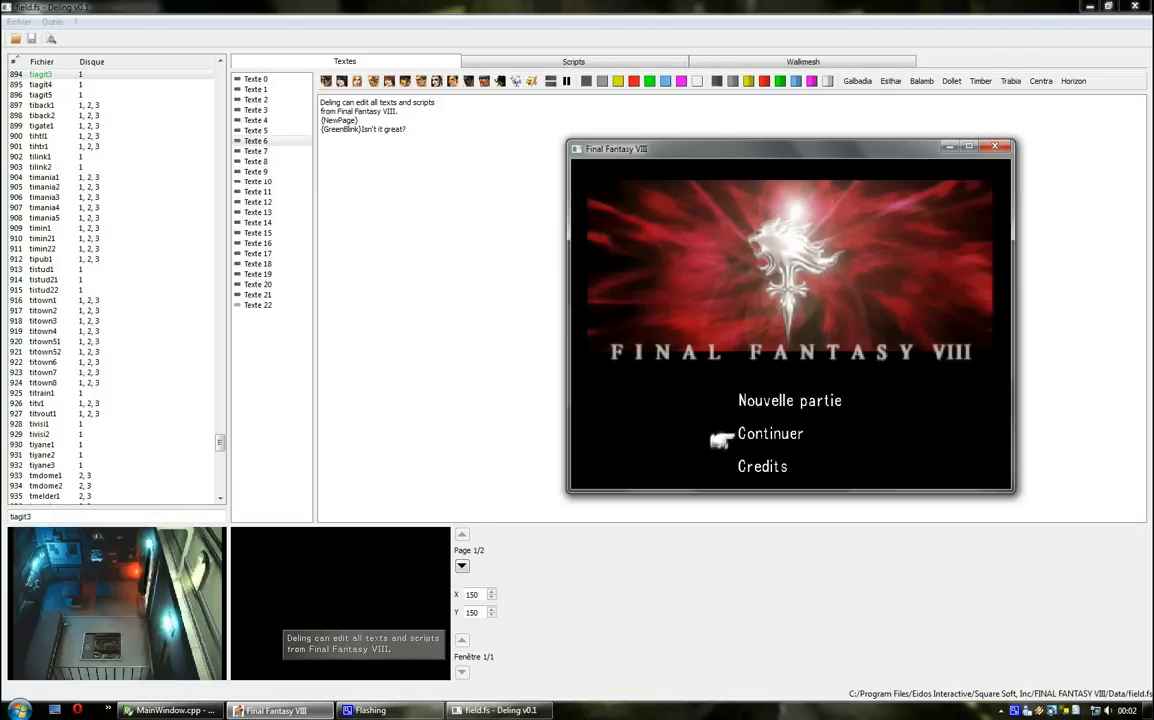
Load save 09, Base des Hiboux - Timber, from Fente 1 and read both pages of the edited message in the game.
drag(760, 148, 712, 177)
key(x)
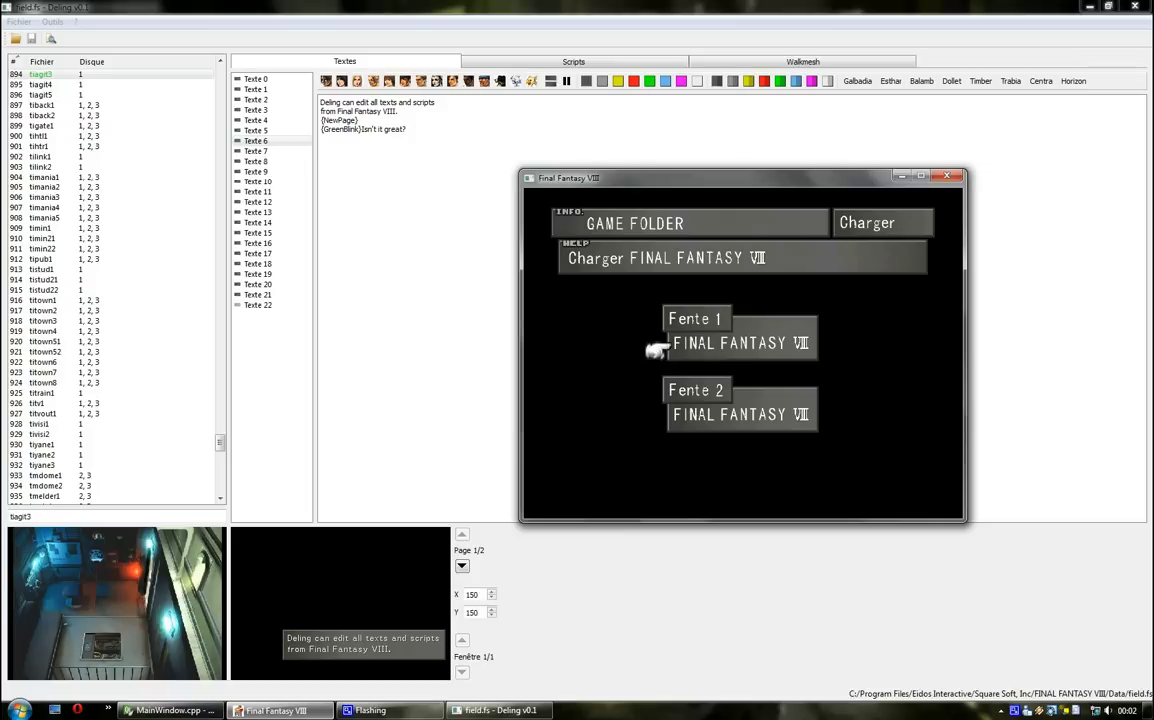
key(Return)
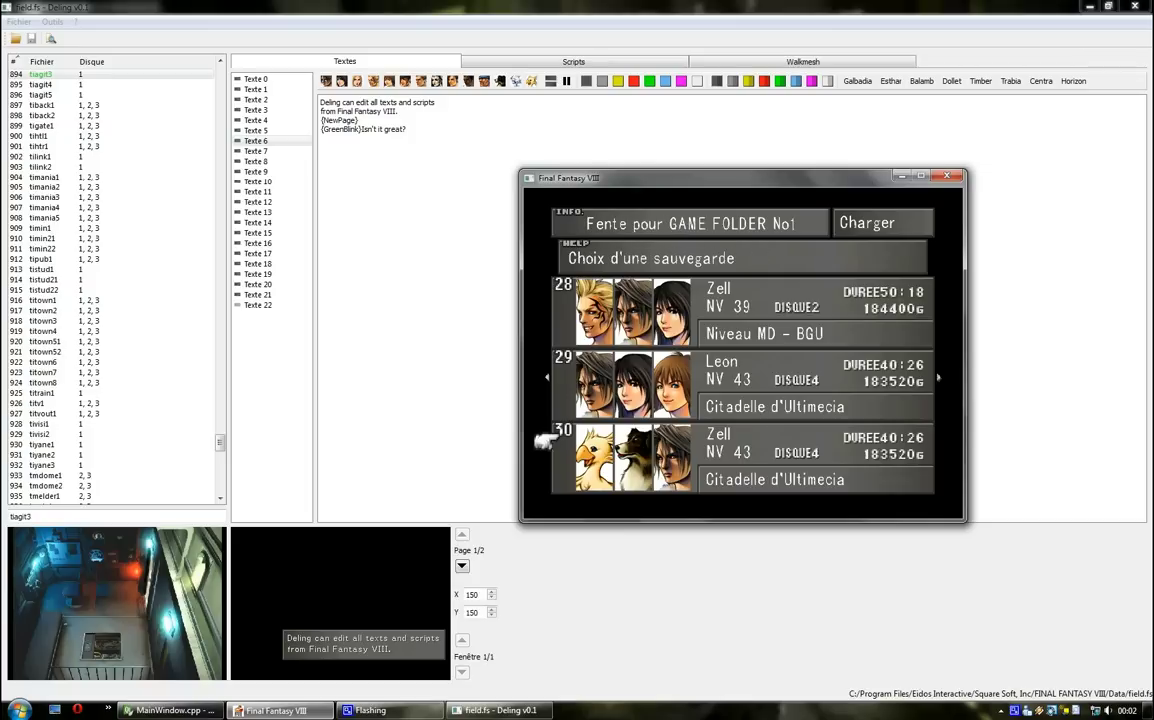
key(Right)
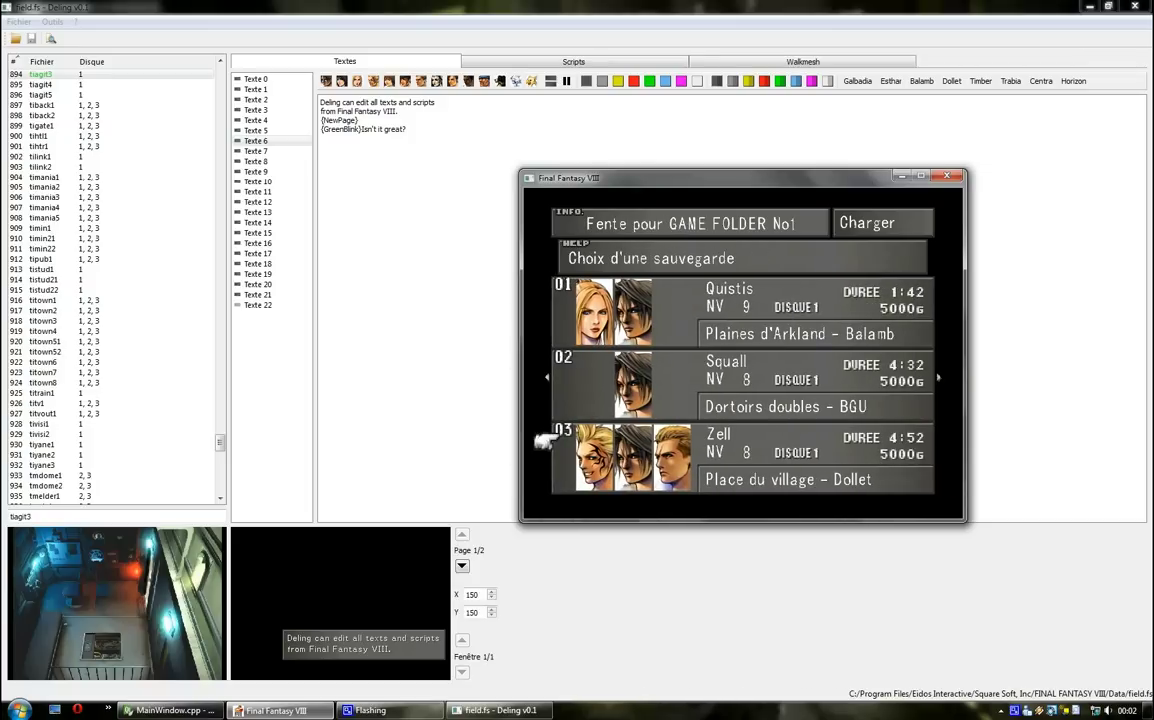
key(Right)
key(Right)
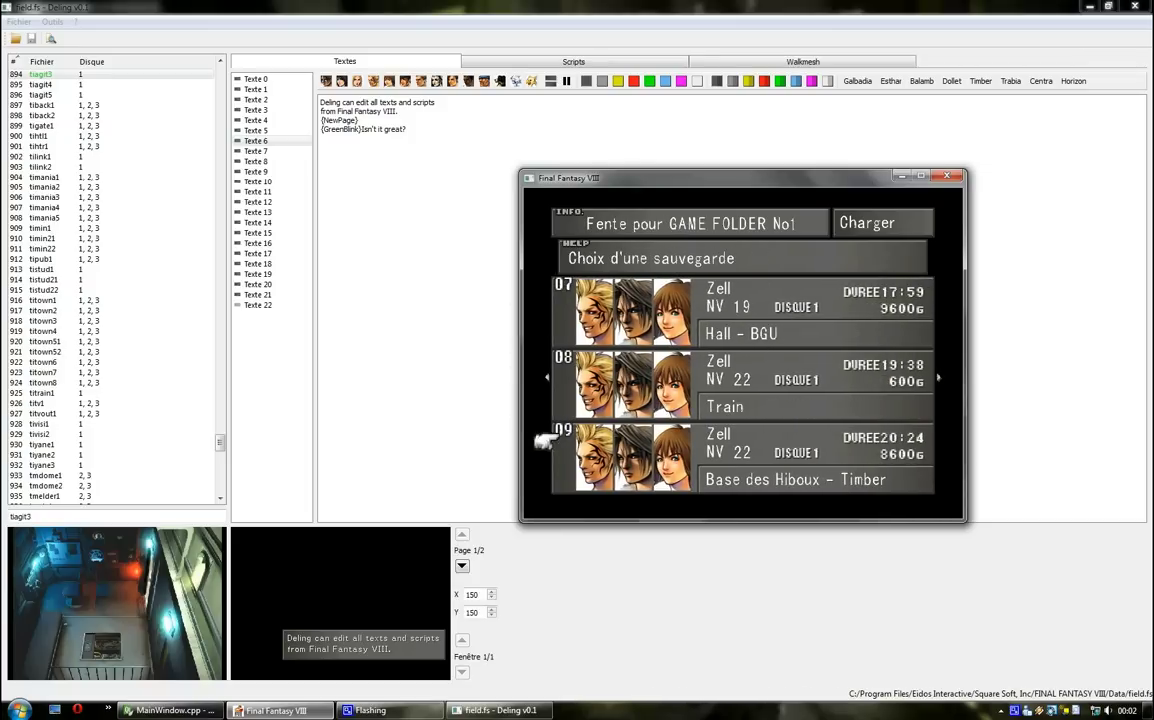
key(Return)
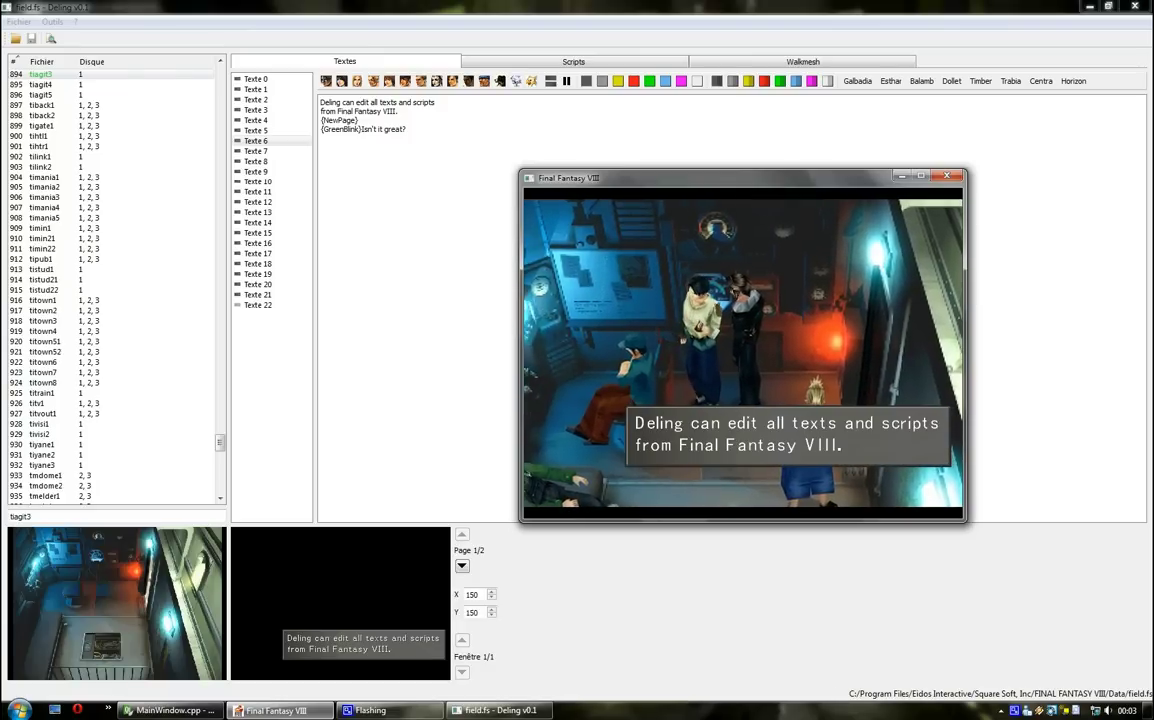
key(x)
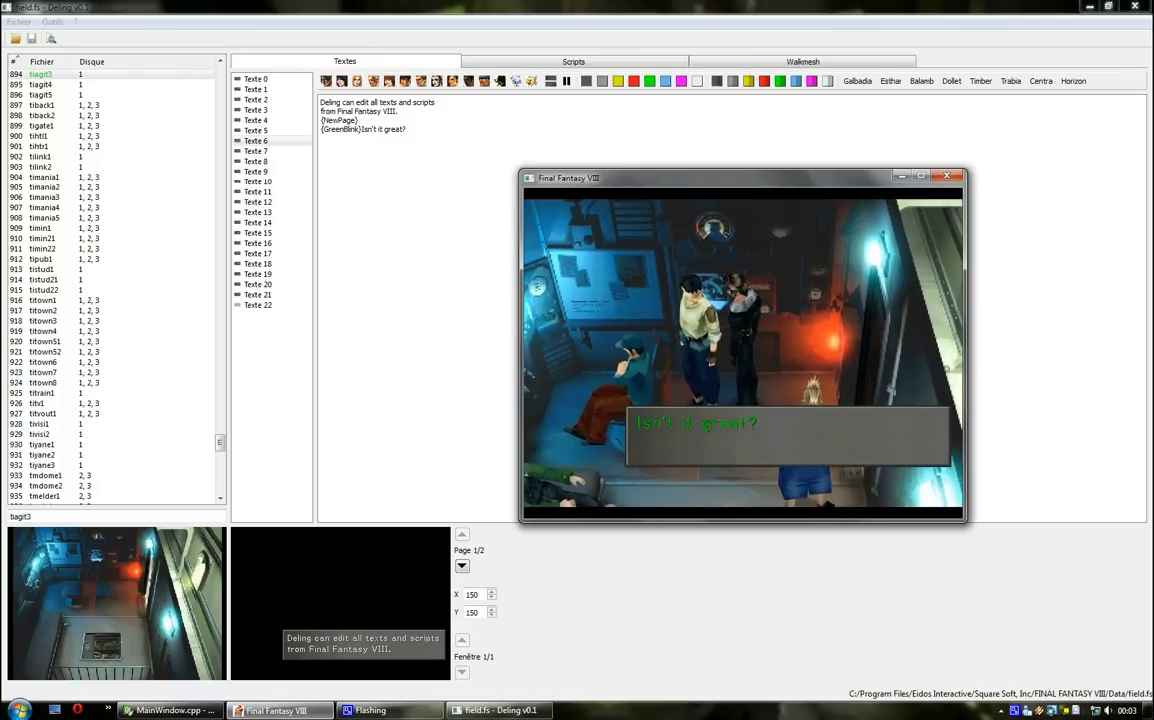
key(x)
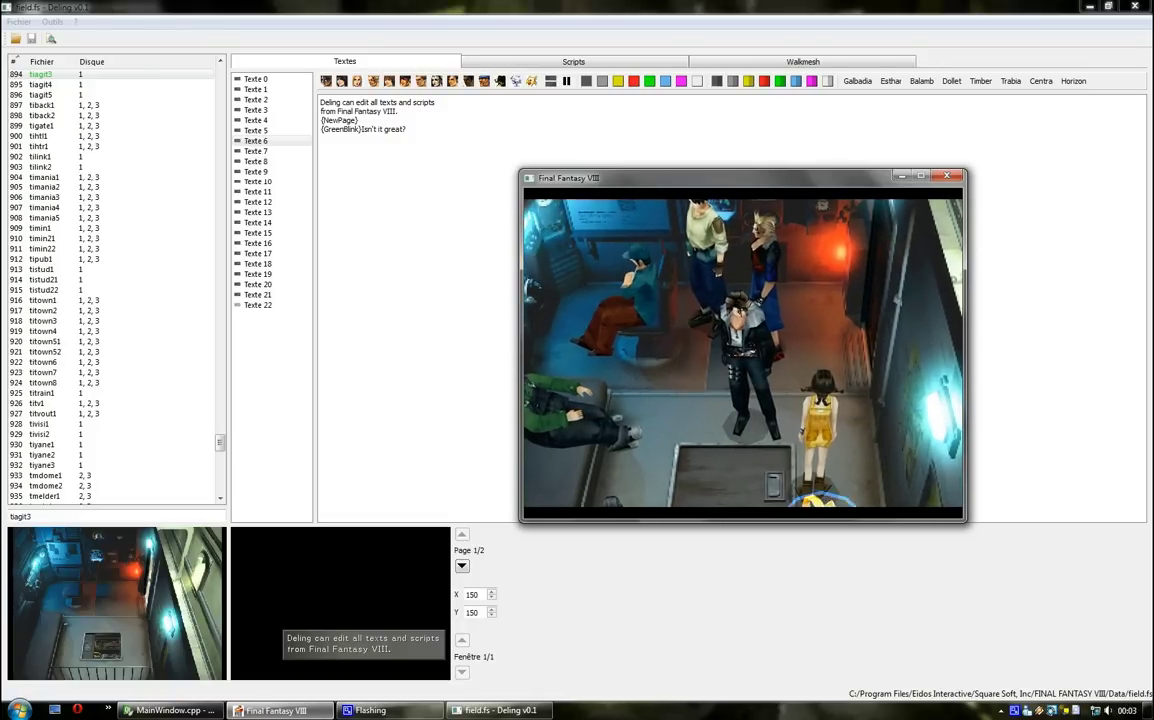
Walk toward the railing in the hideout, talk to a nearby character and close the game.
key(Down)
key(Left)
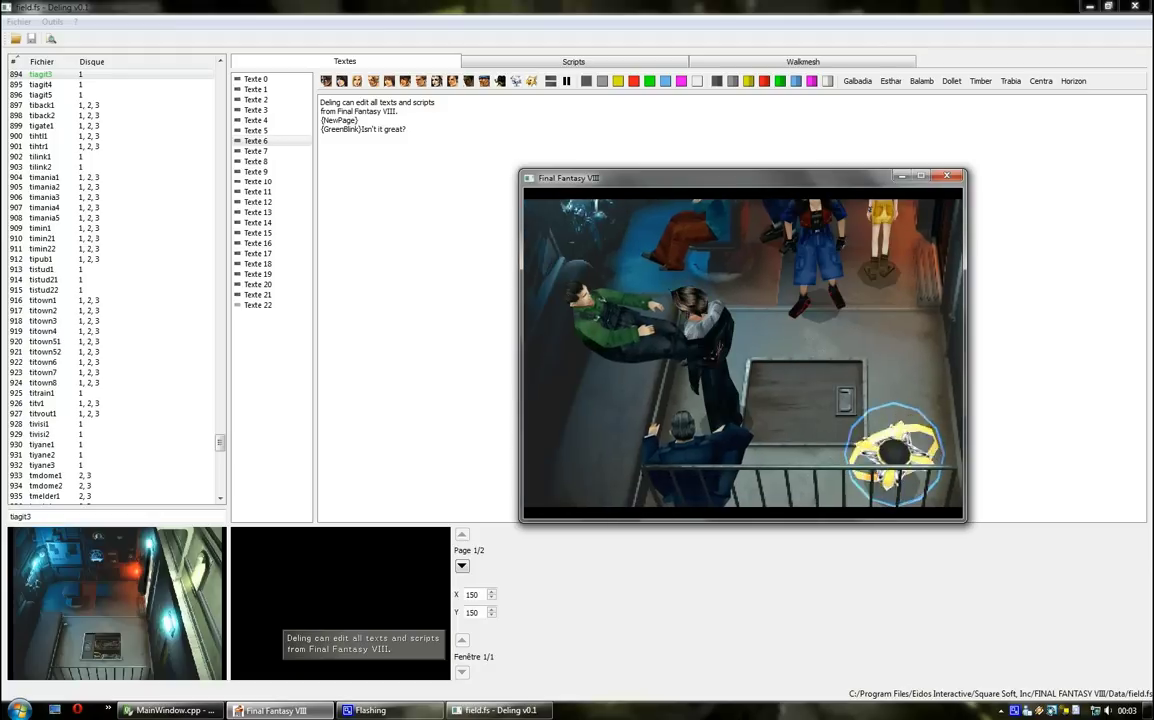
key(x)
key(x)
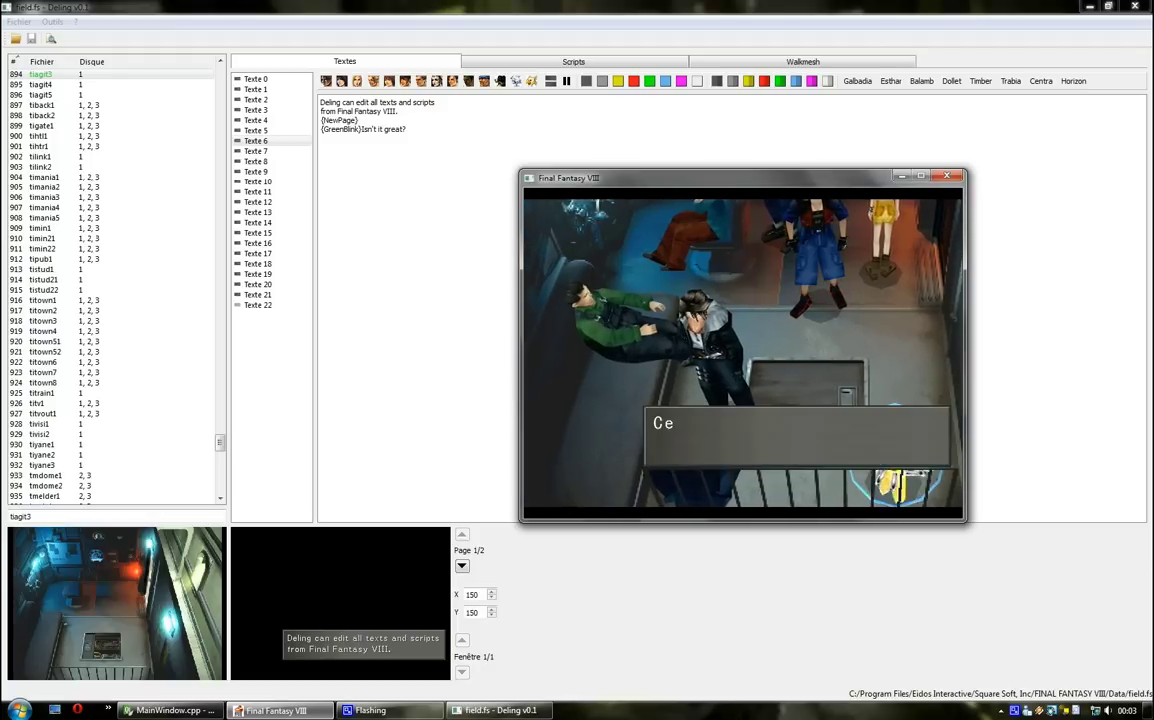
key(x)
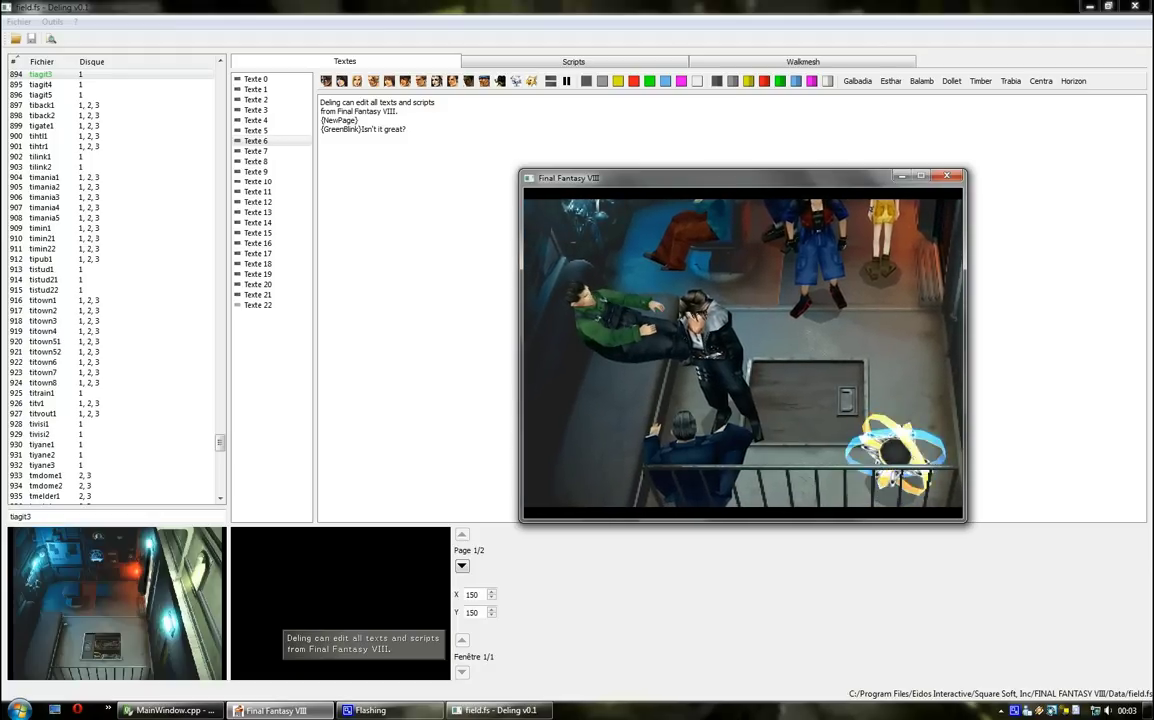
key(alt+F4)
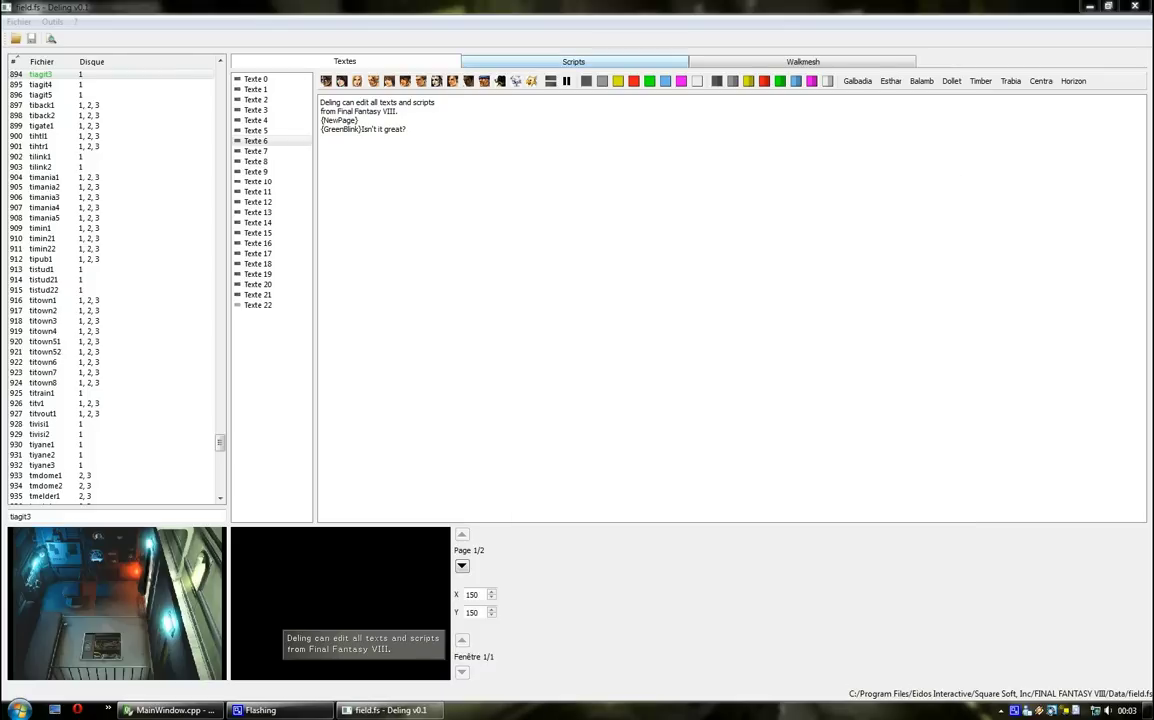
View the walkmesh of tiagit3, rotate it slightly and return to the field's texts.
click(802, 61)
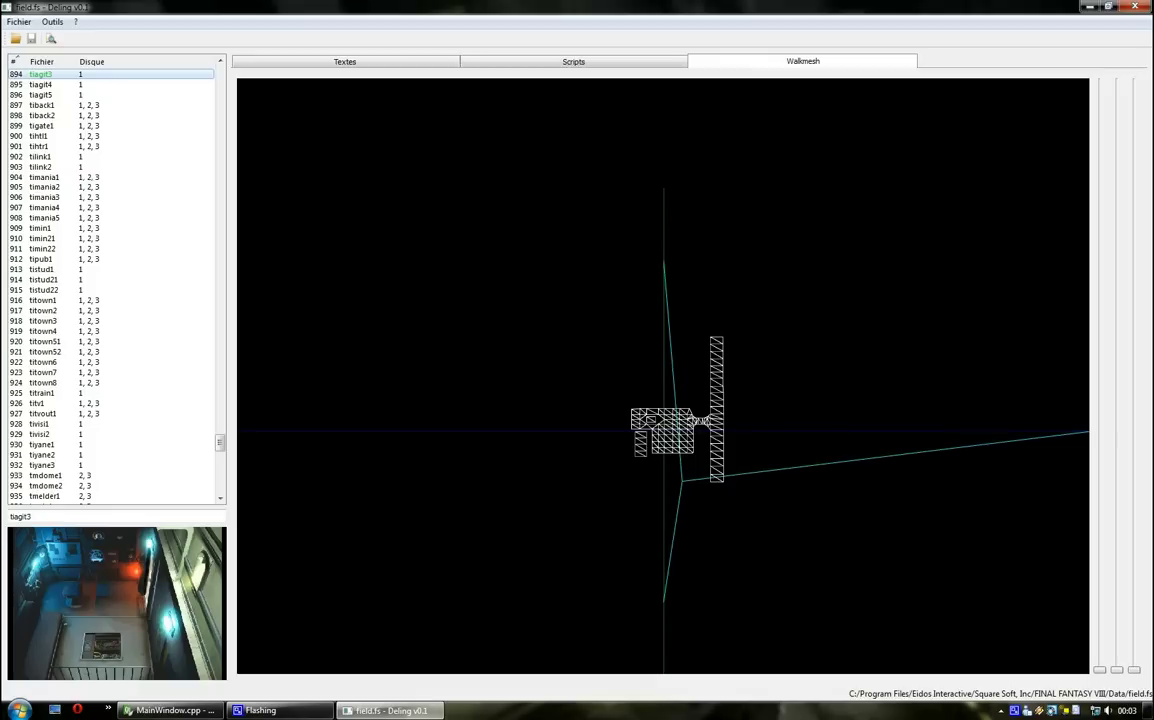
click(345, 61)
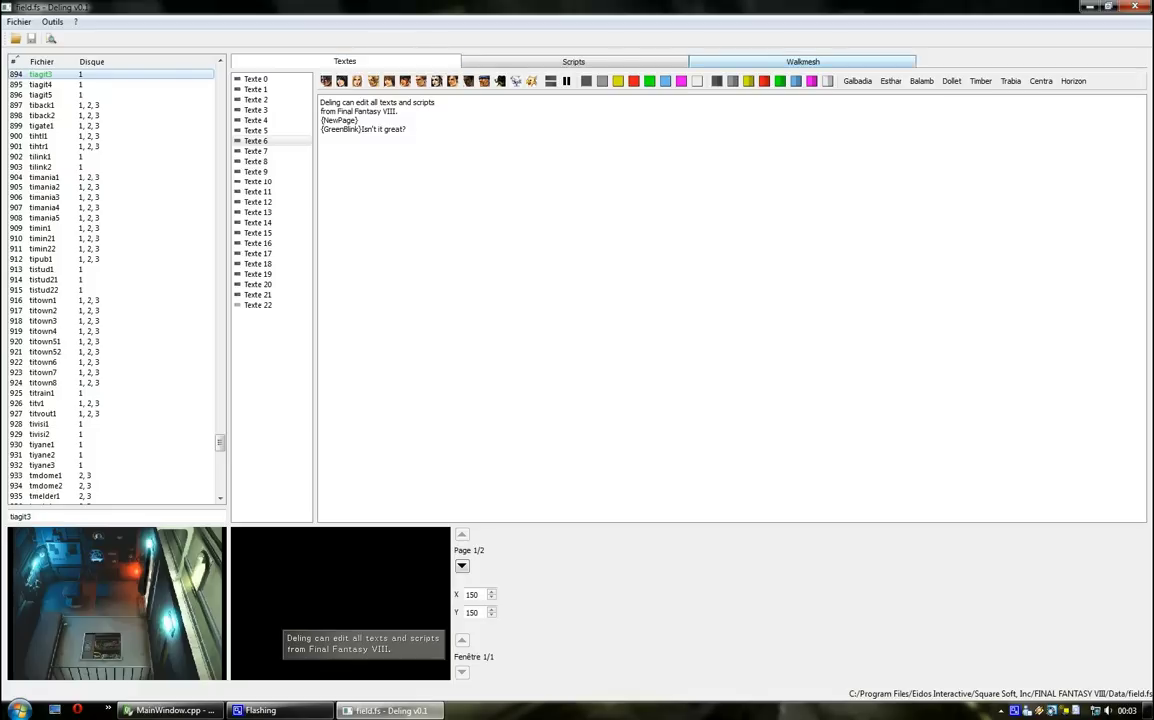
click(802, 61)
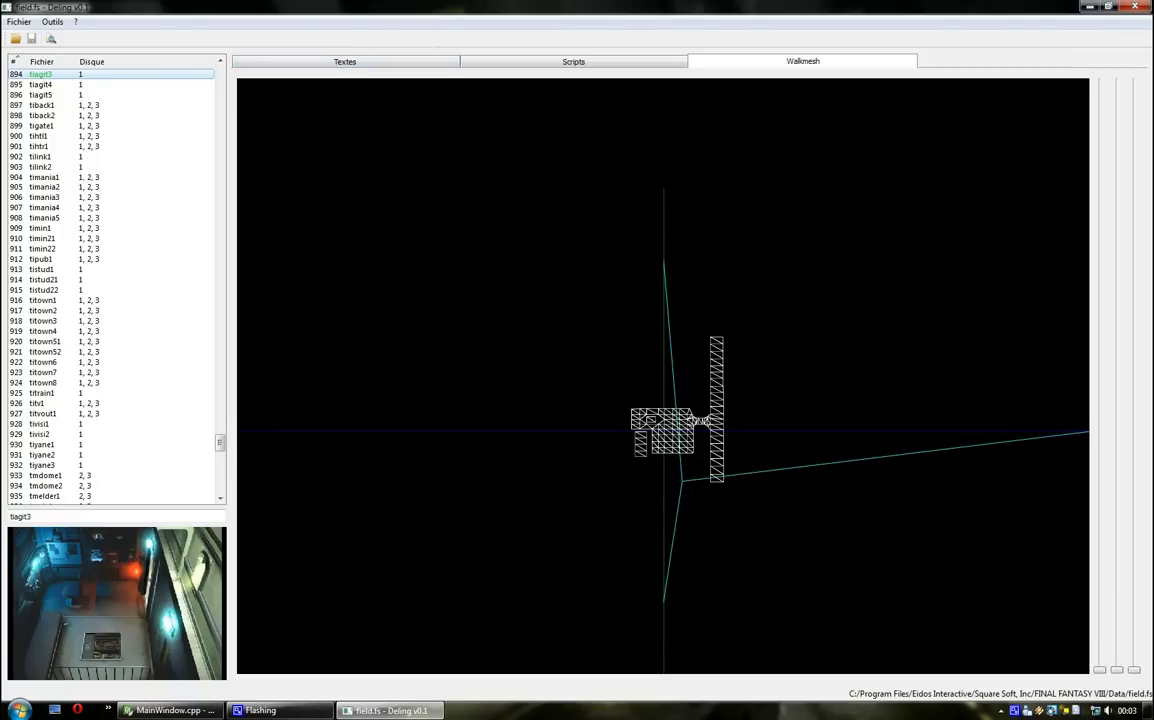
mouse_move(1117, 670)
mouse_down()
mouse_move(1117, 581)
mouse_move(1117, 670)
mouse_move(1099, 564)
mouse_move(1099, 670)
mouse_move(1133, 645)
mouse_move(1133, 600)
mouse_move(1133, 657)
mouse_up()
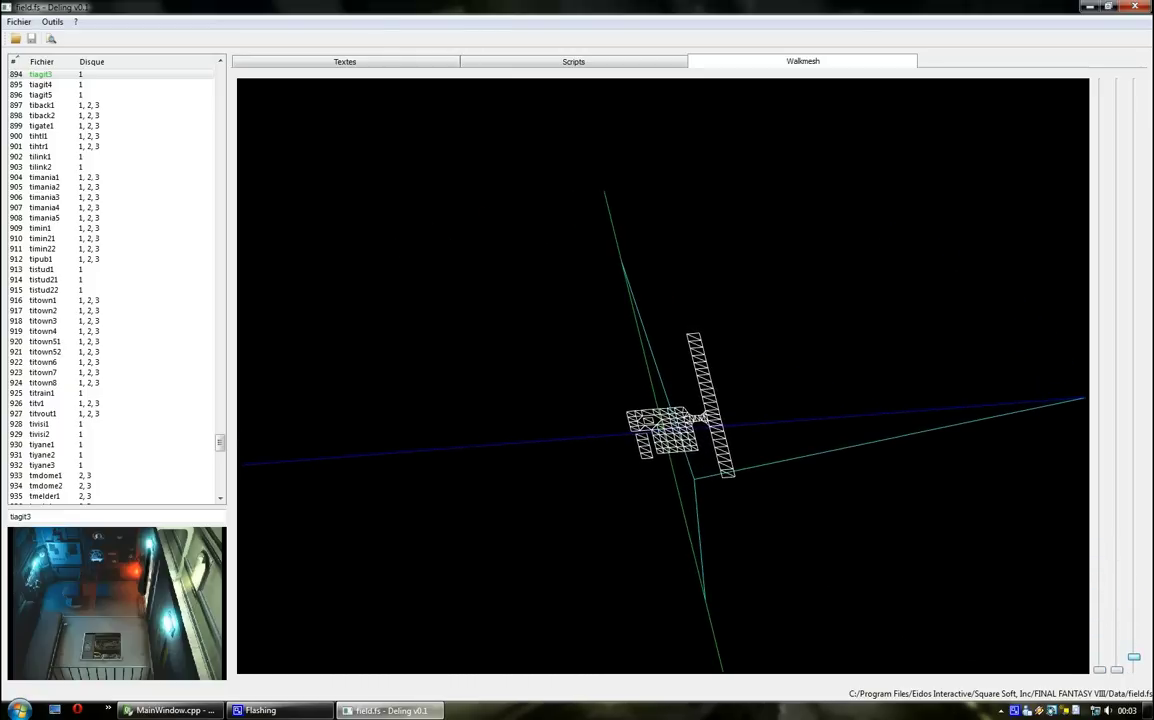
click(345, 61)
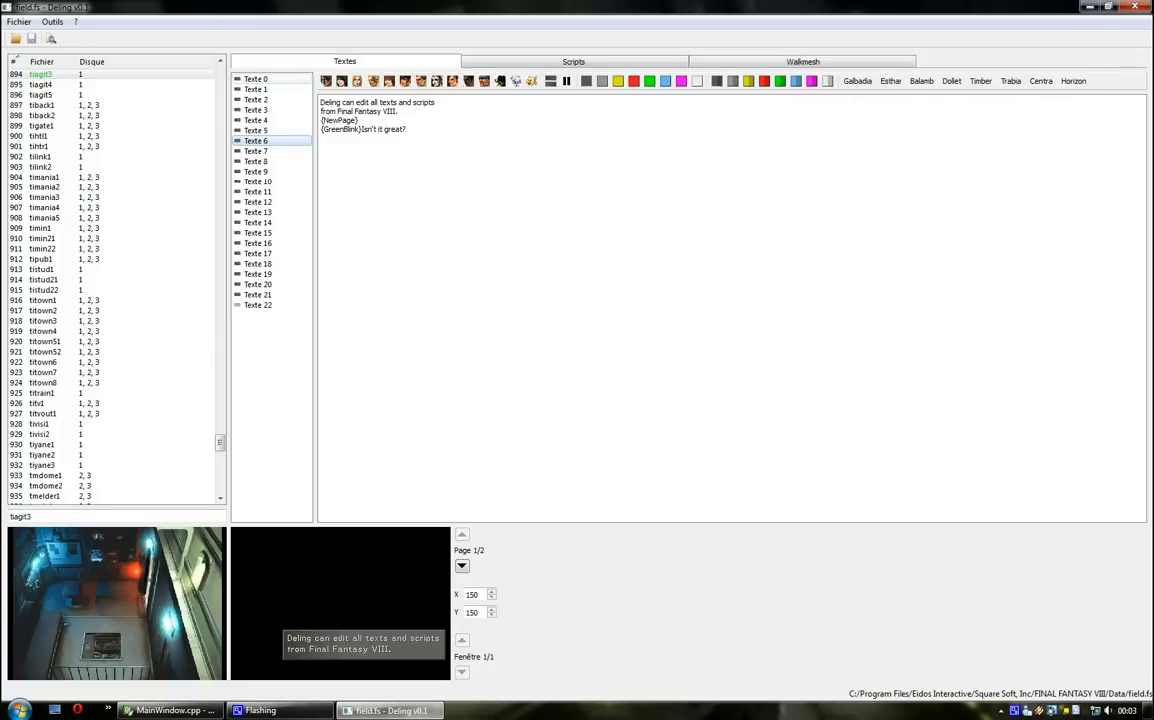
Open the variable manager, enlarge its window and look up the used addresses.
click(52, 21)
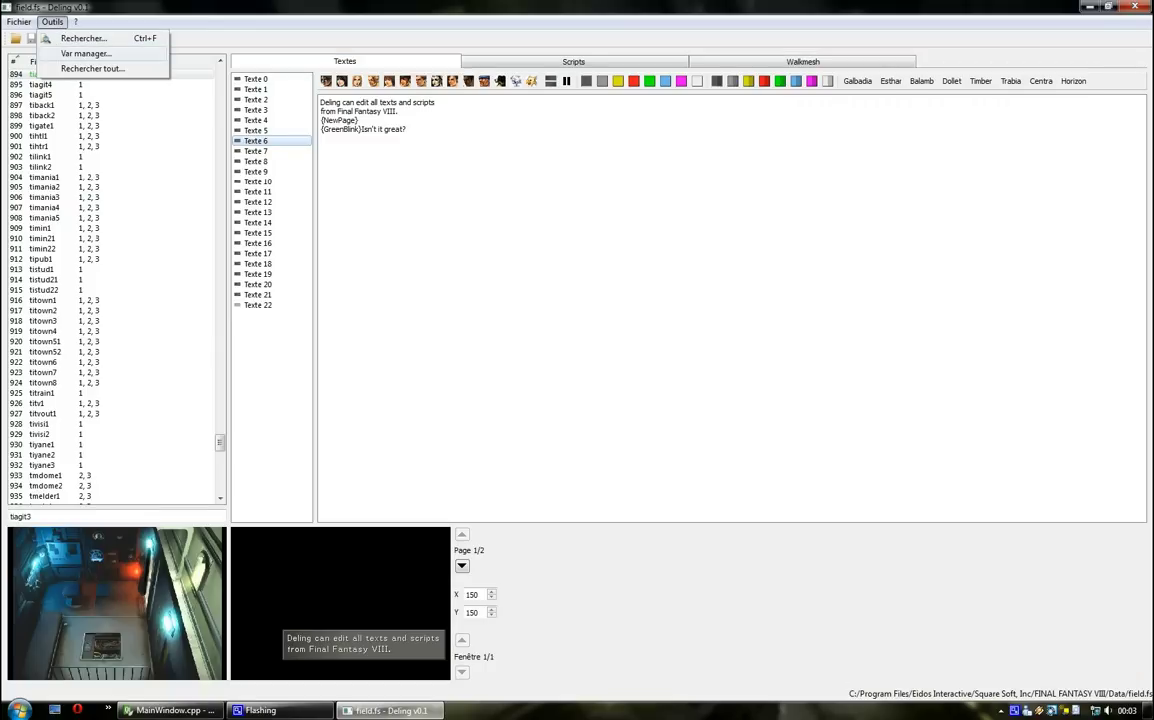
click(85, 53)
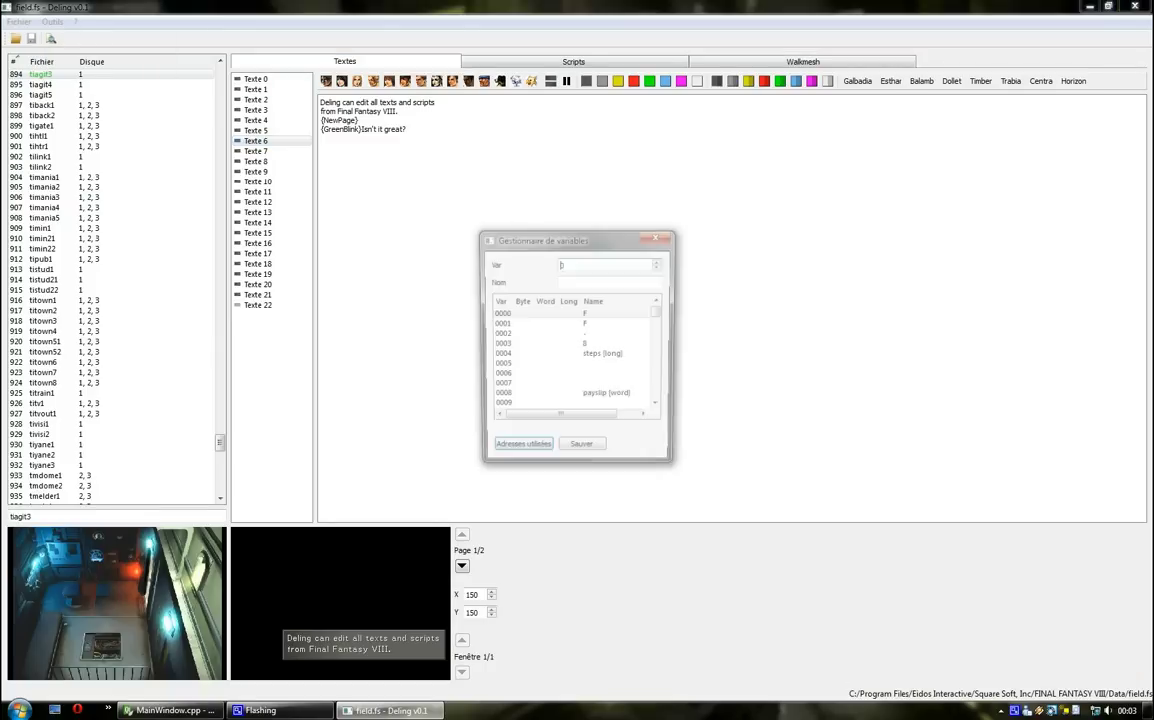
drag(676, 470, 761, 569)
scroll(690, 449, down, 16)
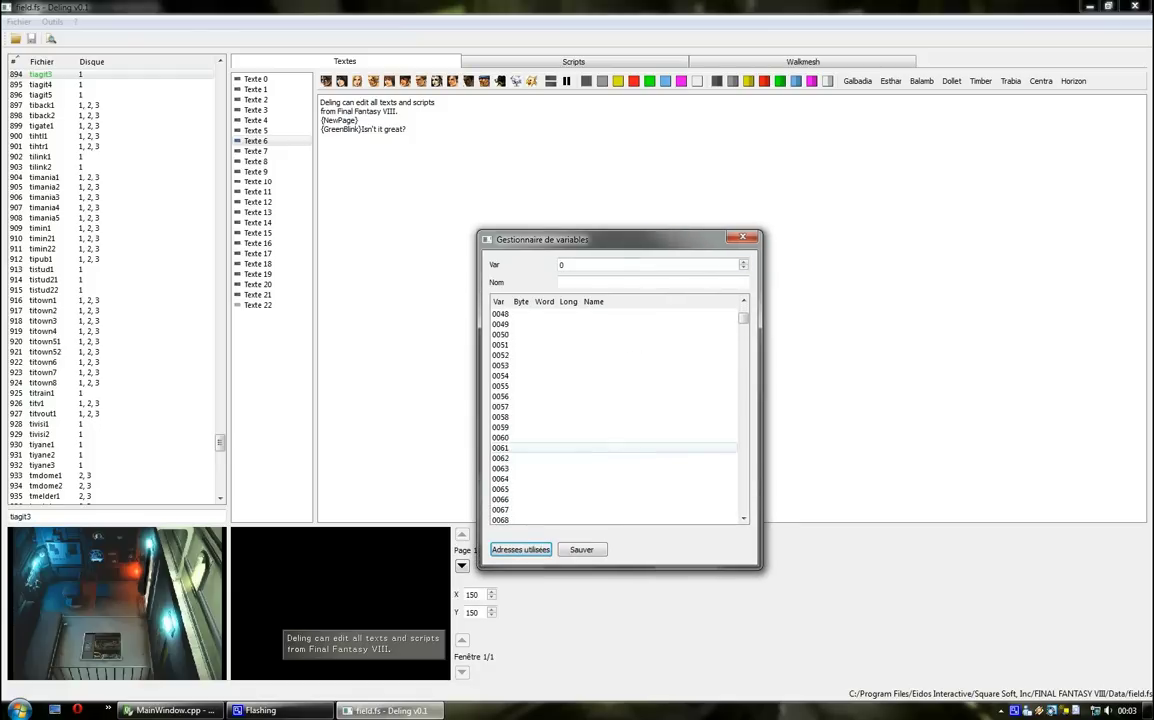
click(520, 549)
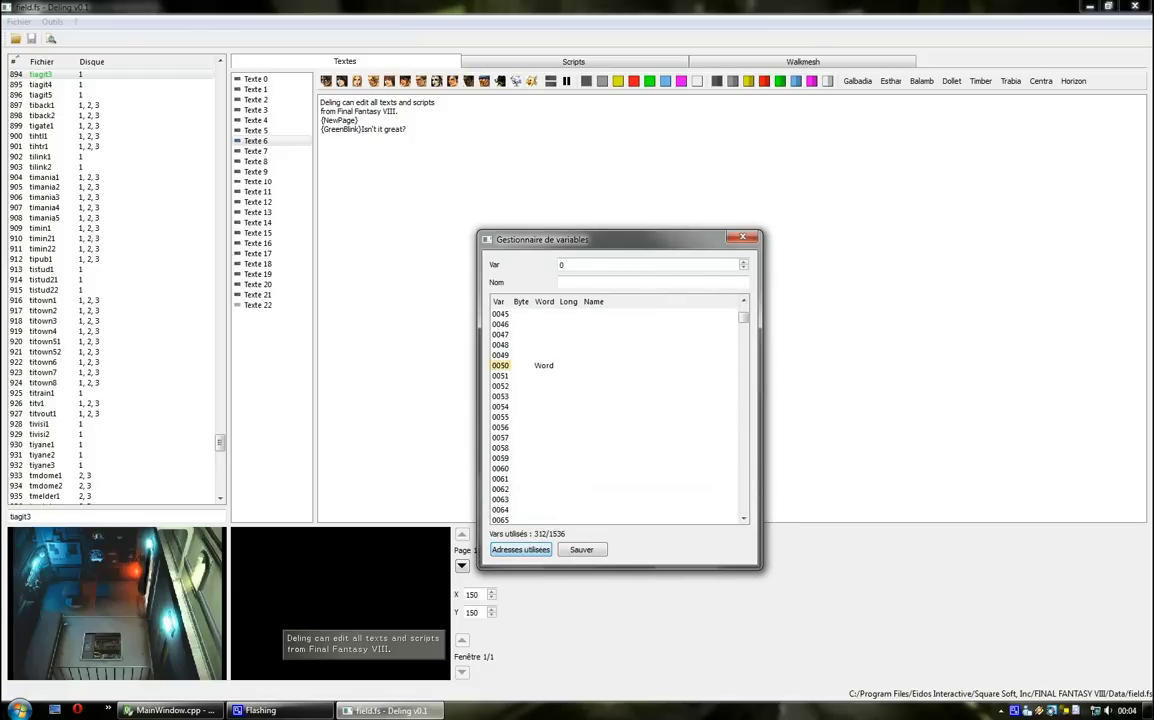
Examine the variables around GameMoment and the tt_rules entries, then close the variable manager.
scroll(615, 415, down, 20)
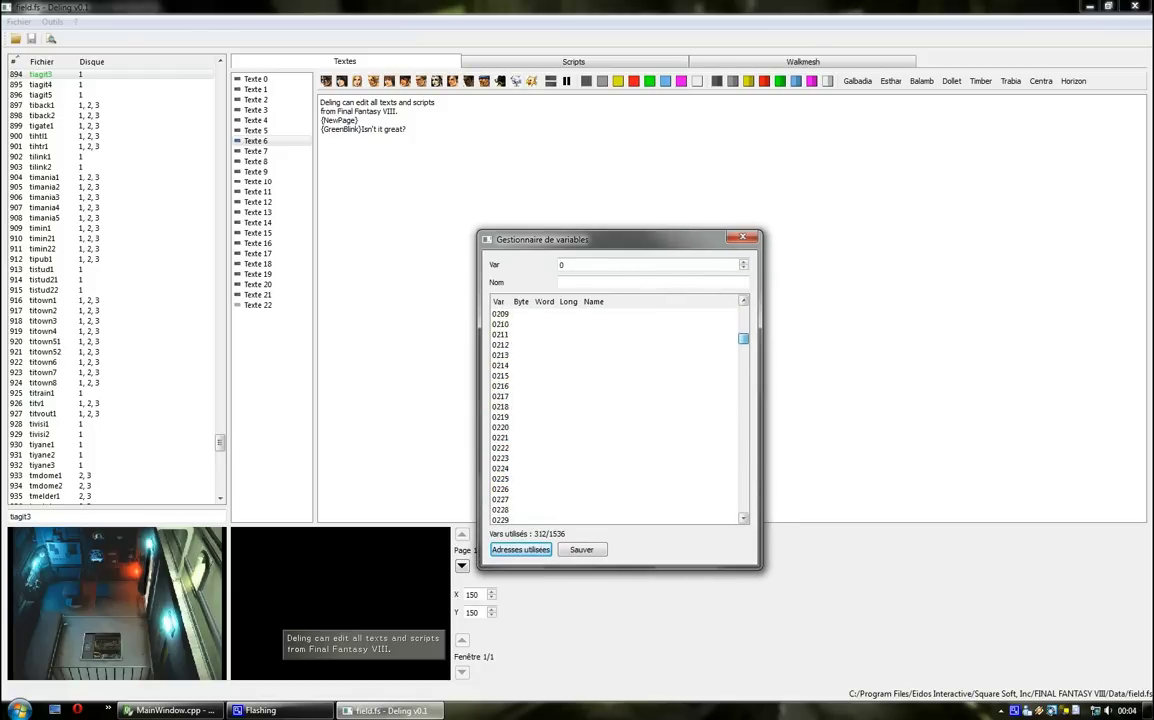
scroll(615, 415, down, 20)
drag(743, 345, 743, 344)
scroll(640, 355, down, 1)
scroll(615, 415, down, 9)
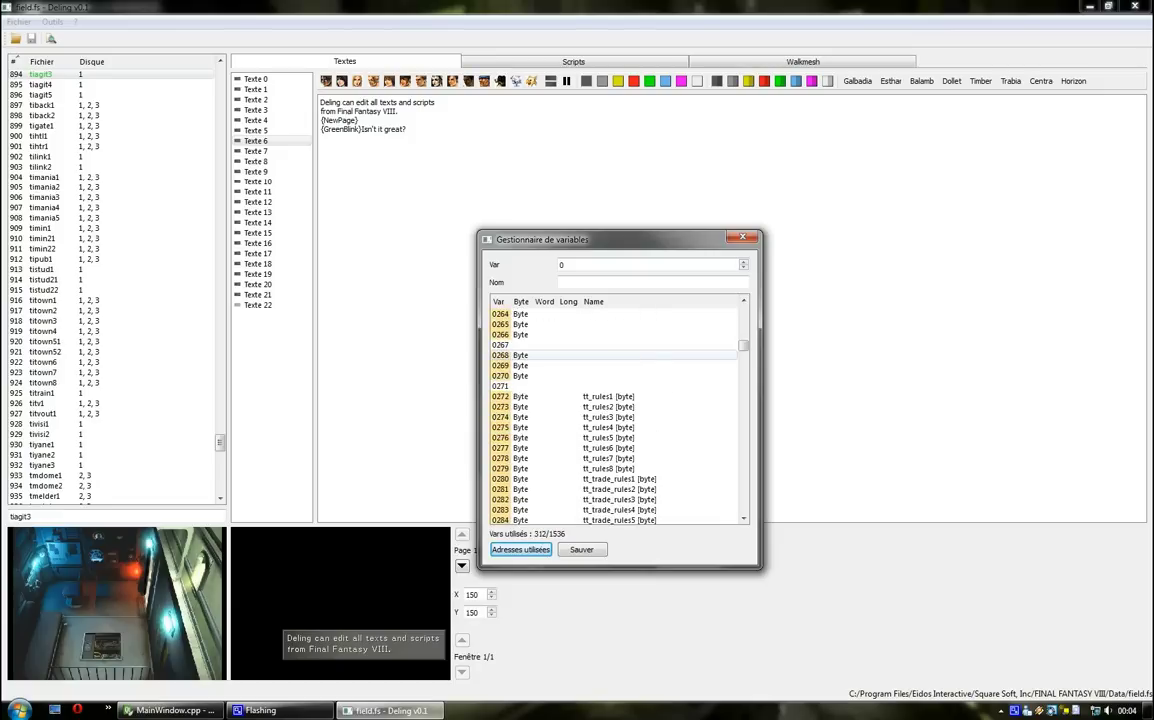
scroll(615, 415, up, 13)
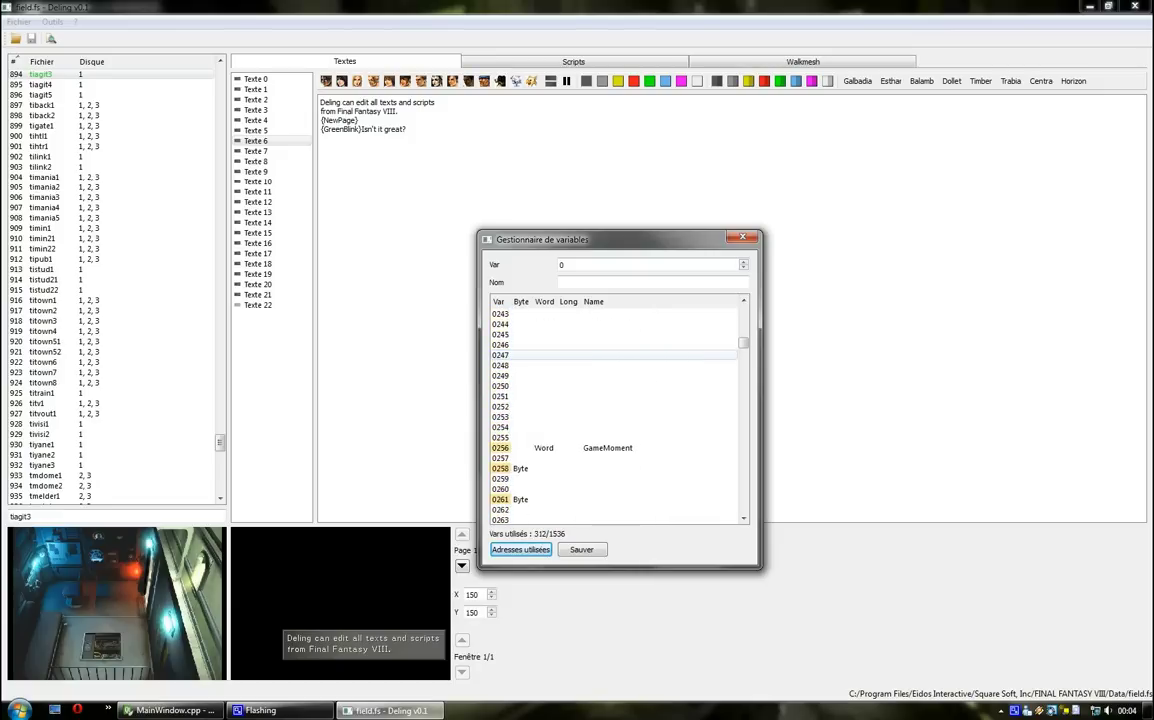
scroll(615, 415, down, 8)
scroll(615, 355, up, 6)
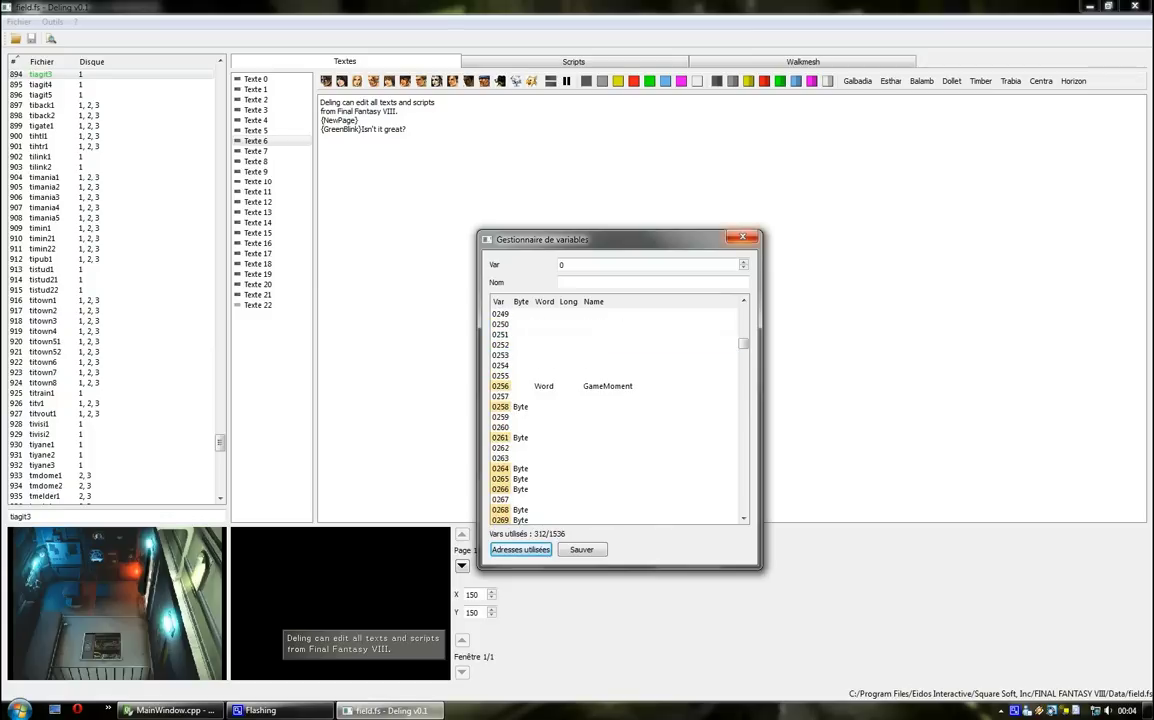
click(742, 237)
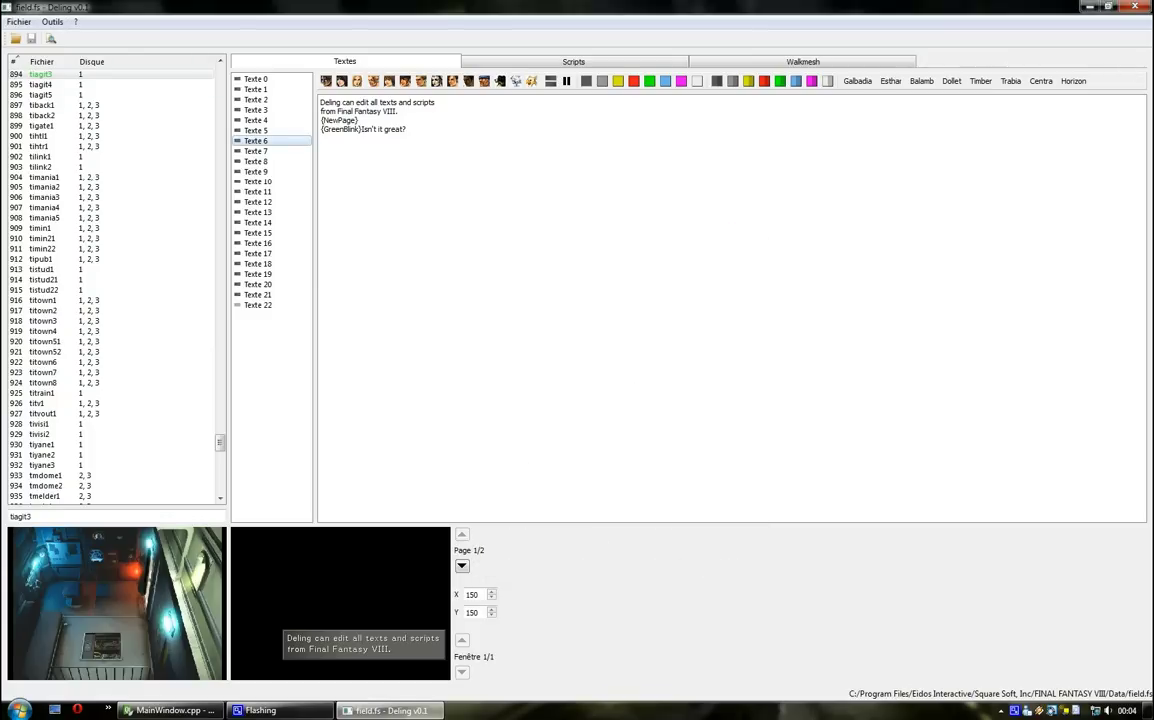
click(19, 22)
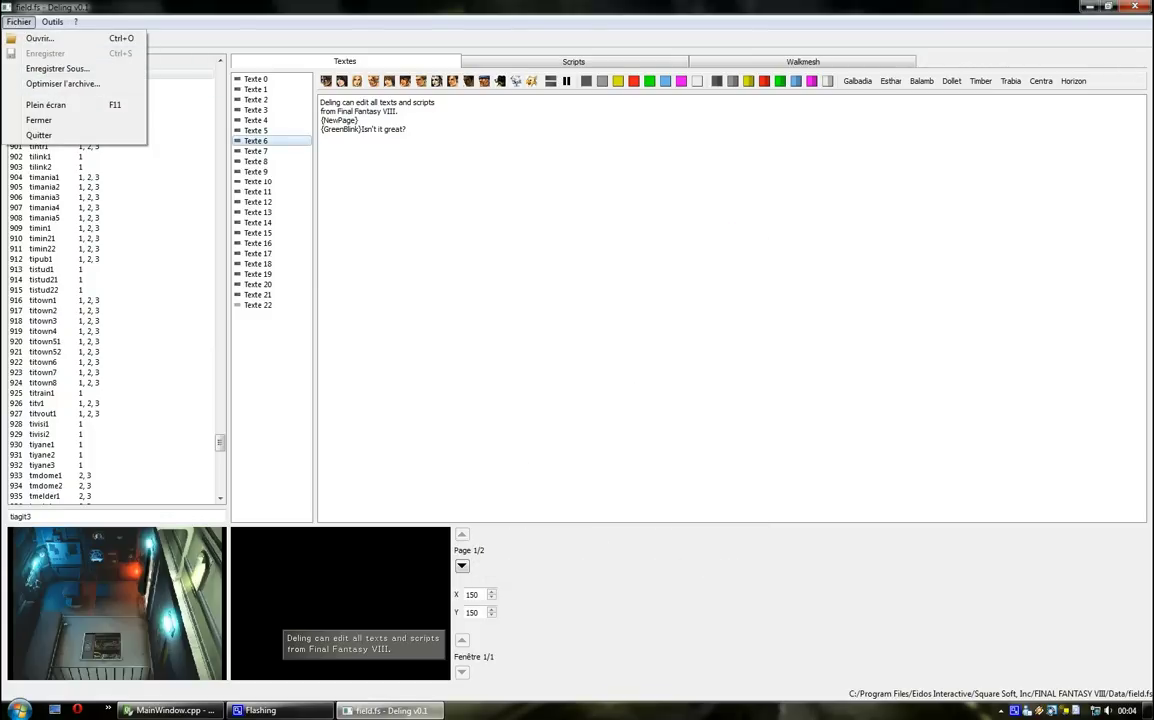
key(Escape)
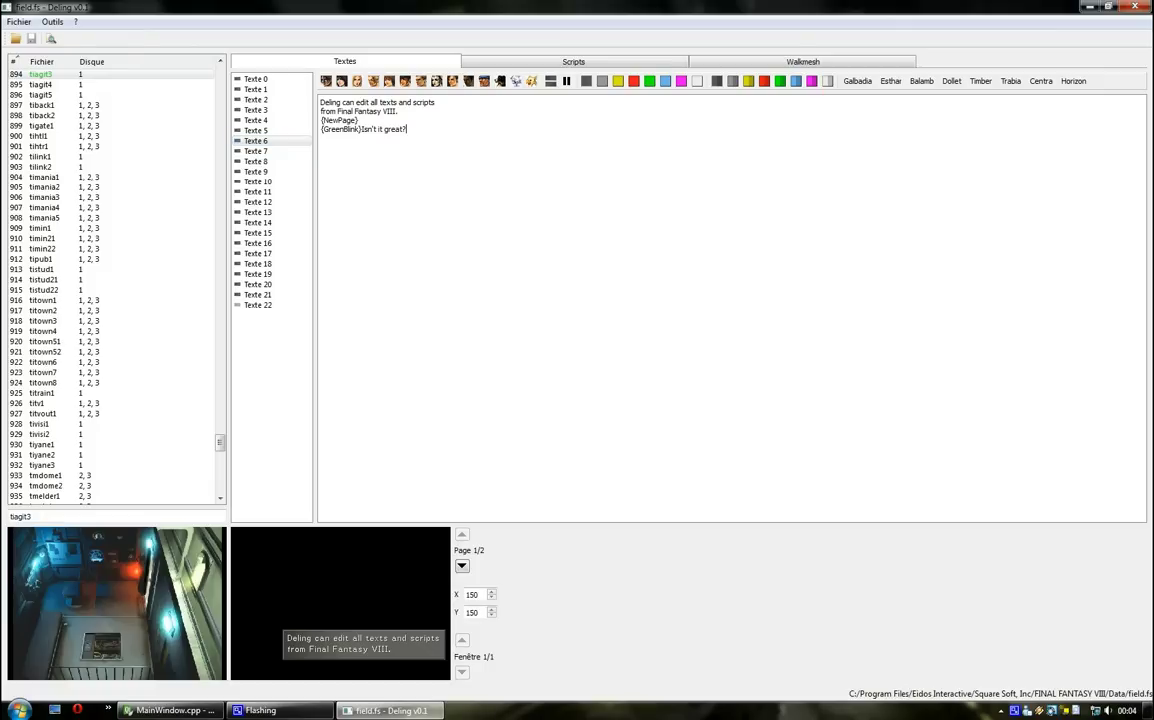
Replace the first page of Texte 6 with "Yeah, it's true..." and delete its second page.
drag(399, 112, 321, 102)
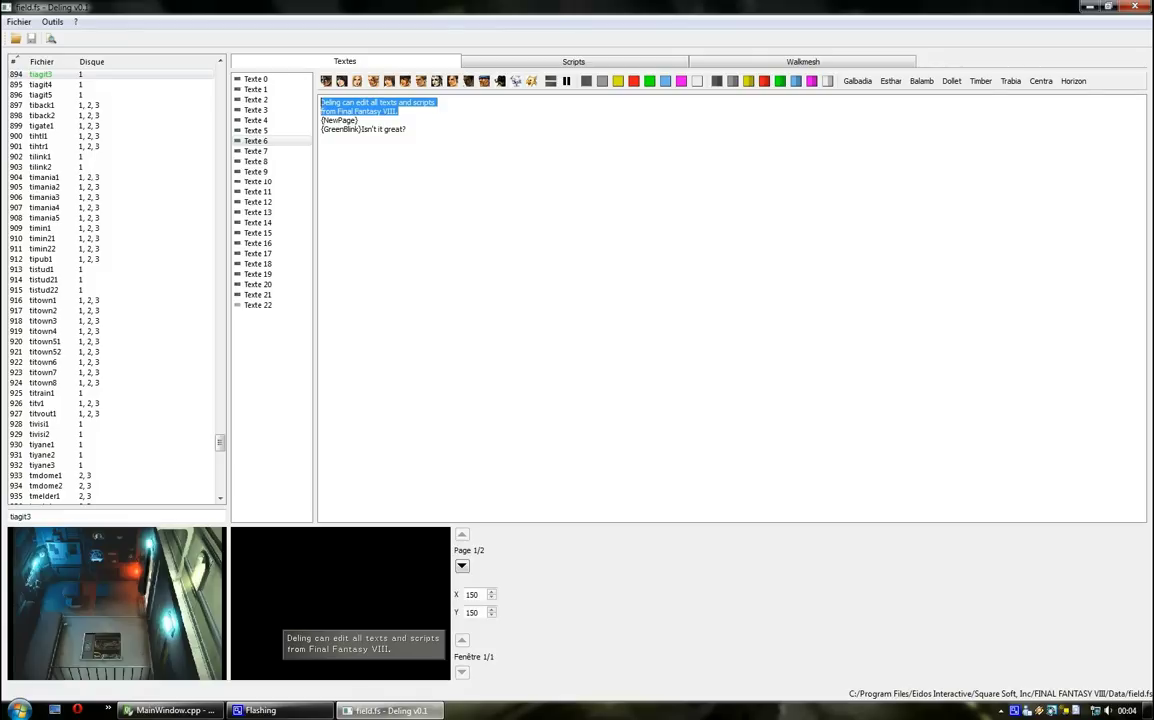
text(Yeah)
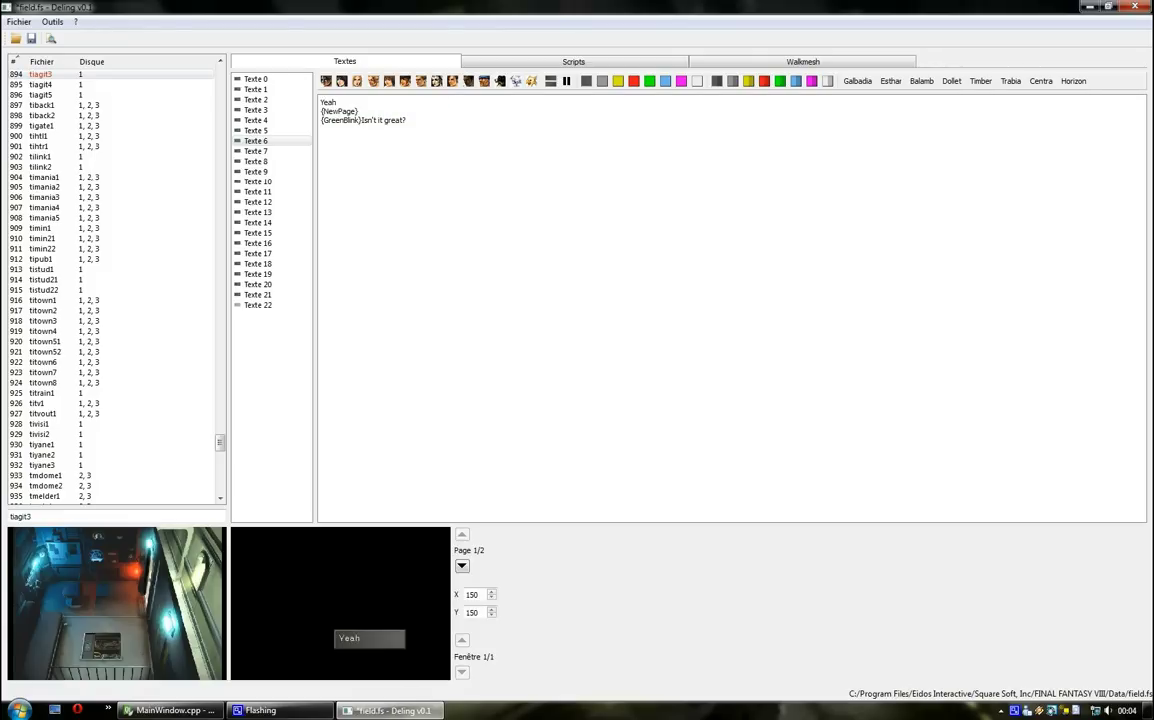
text(, it's true)
text(!)
key(BackSpace)
text(...)
drag(408, 121, 319, 111)
key(BackSpace)
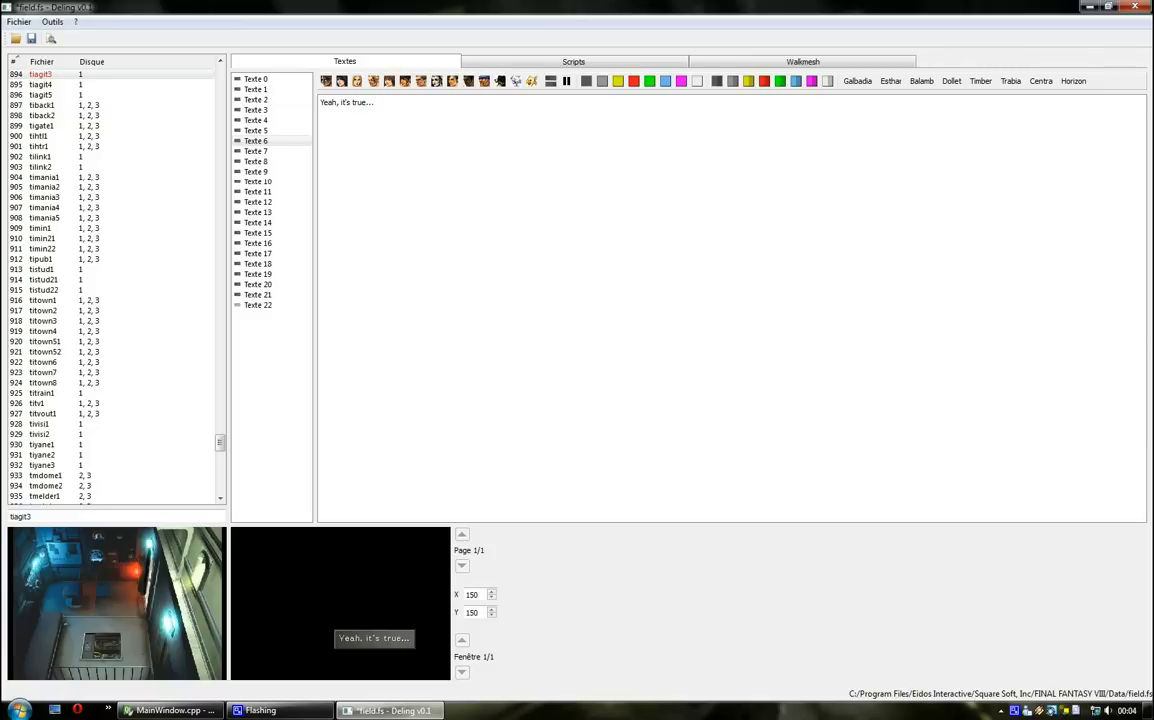
Move the Texte 6 message window to X 20, Y 19 and save field.fs.
drag(374, 638, 285, 548)
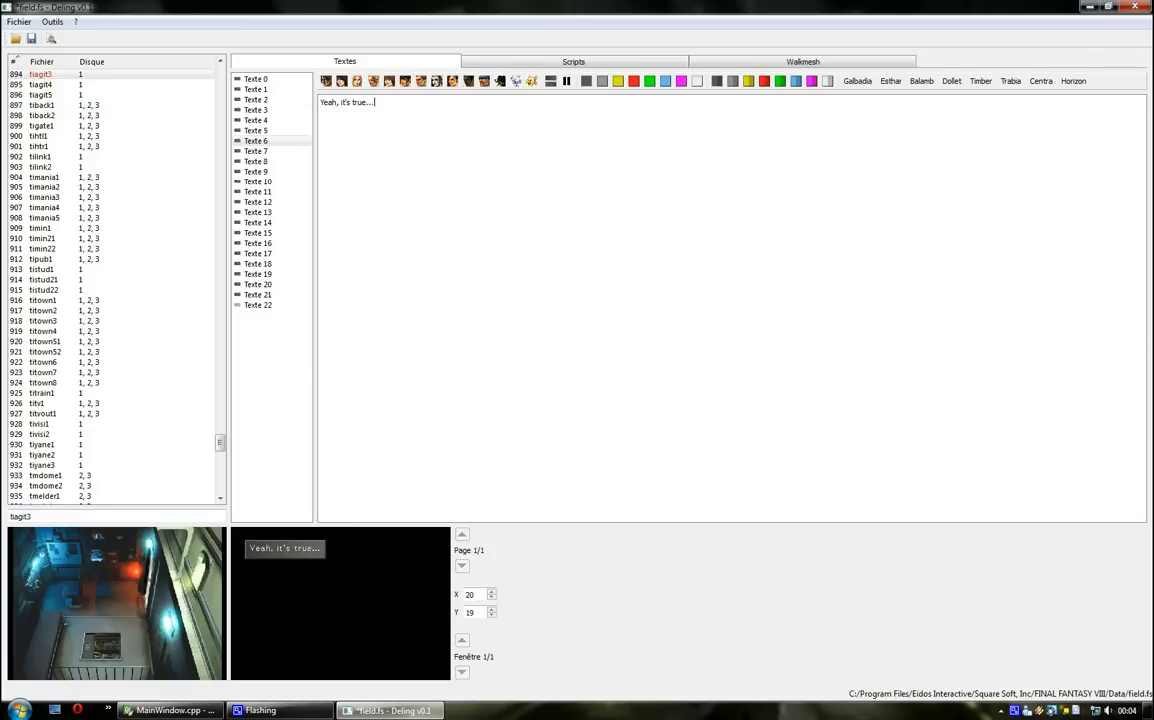
key(ctrl+s)
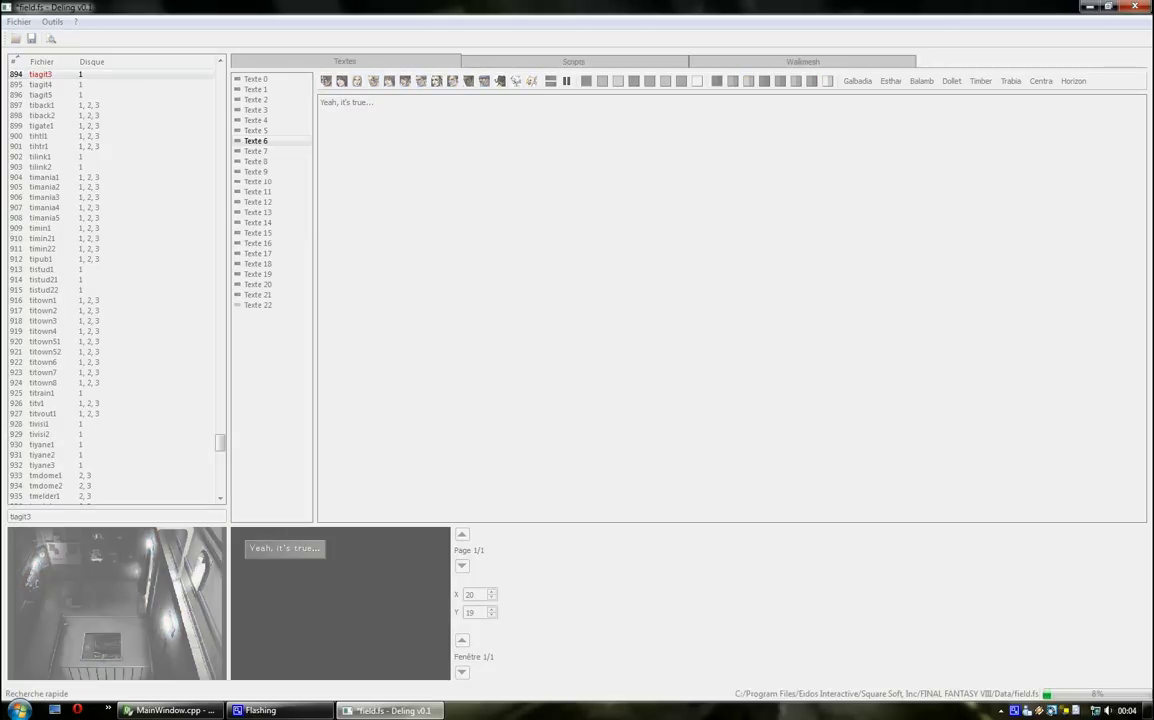
Launch Final Fantasy VIII from the desktop and move its window nearer the middle of the desktop.
click(55, 710)
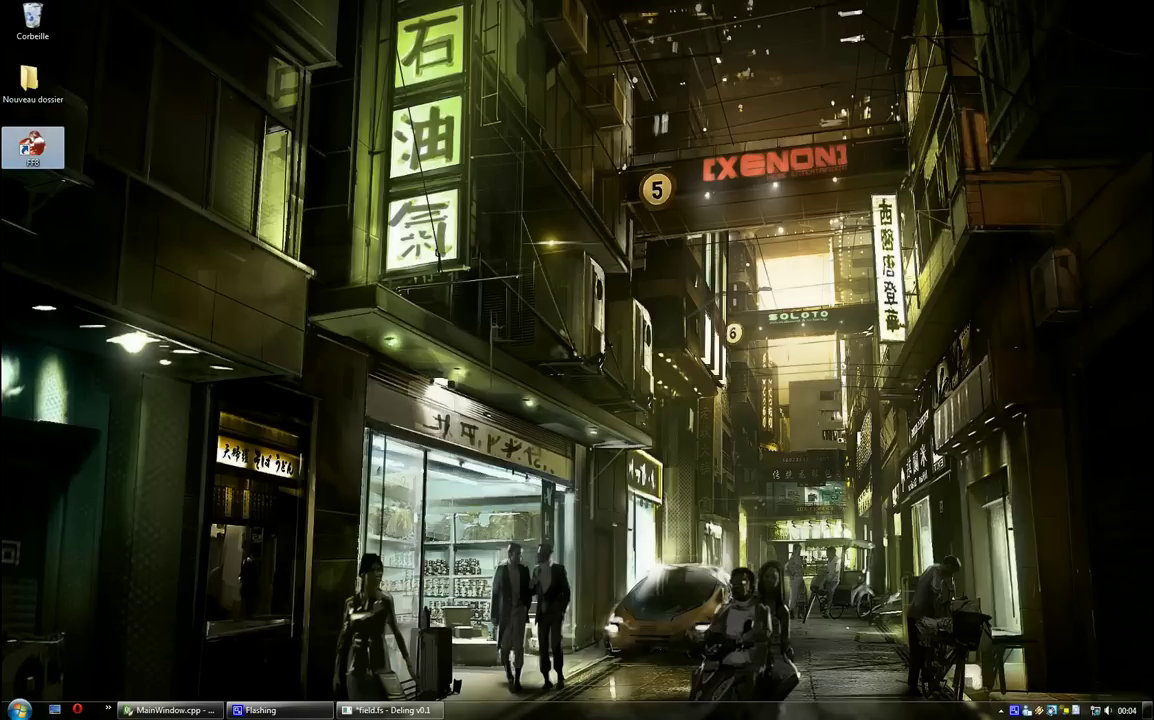
double_click(33, 148)
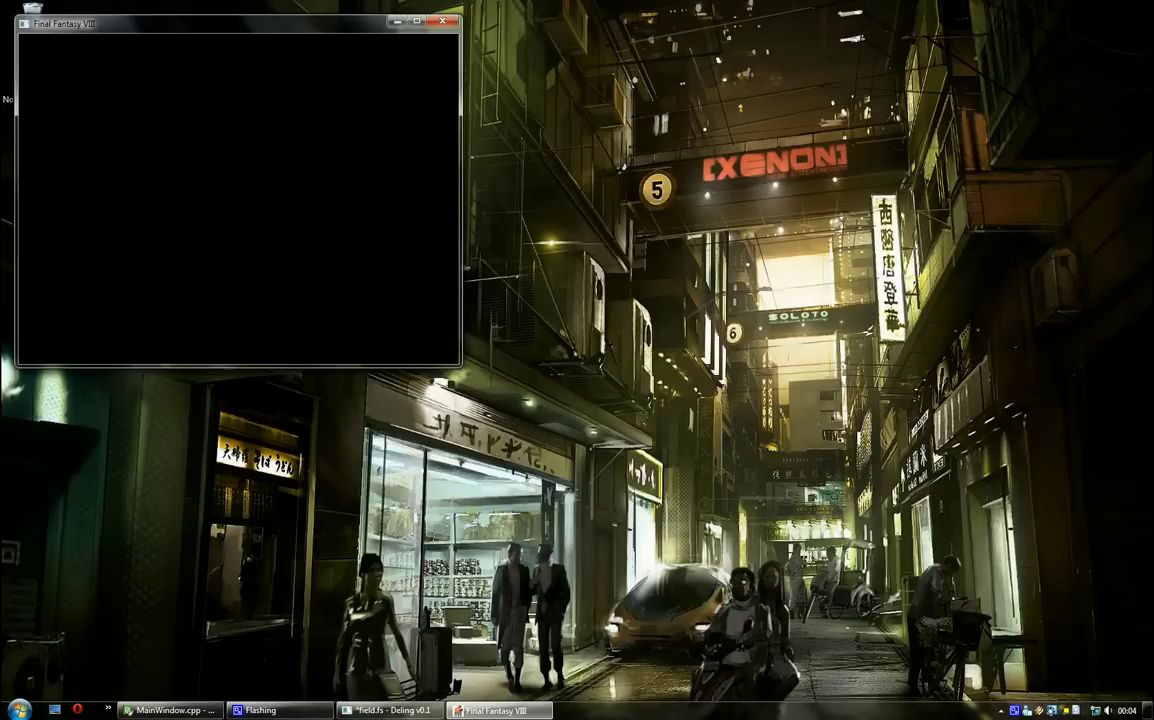
drag(230, 23, 492, 80)
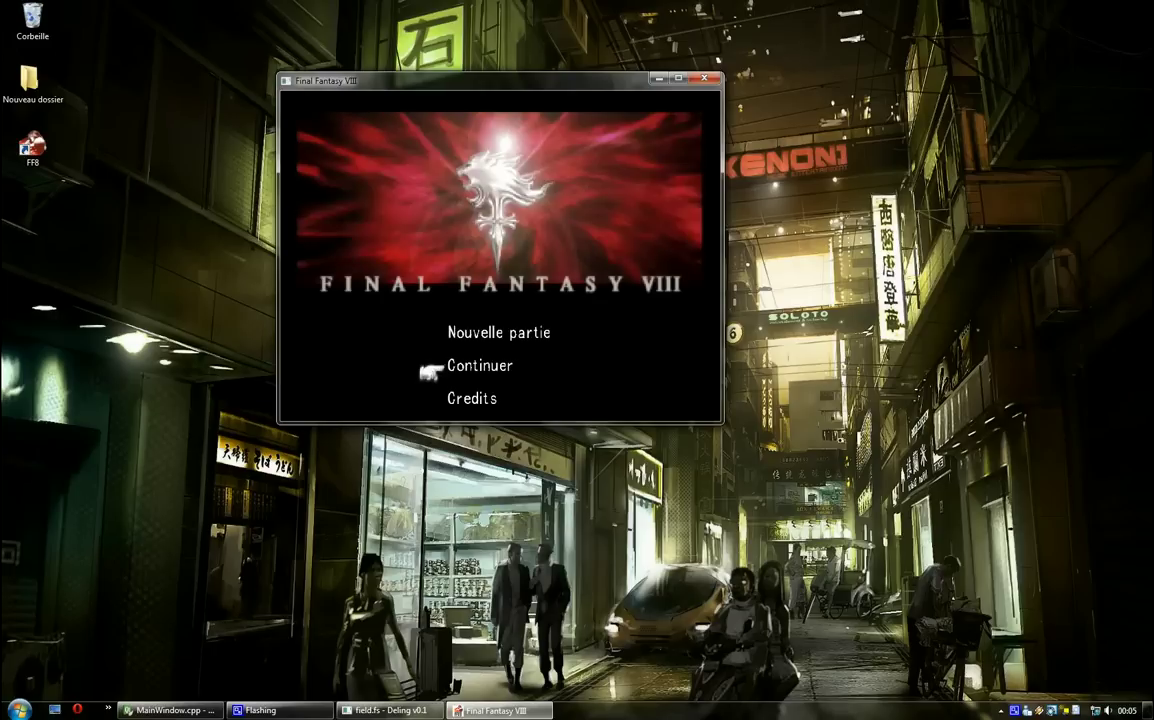
Continue the saved game from GAME FOLDER No1 and advance to the "Yeah, it's true..." message.
key(x)
key(x)
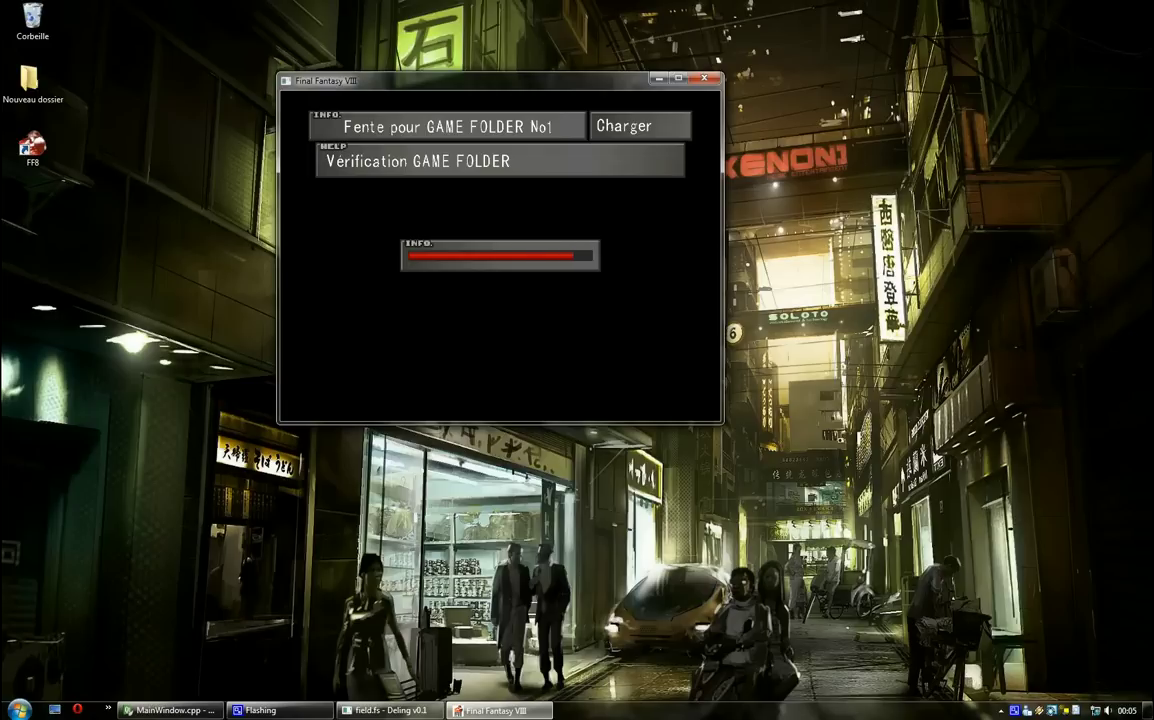
key(Right)
key(Right)
key(Down)
key(Return)
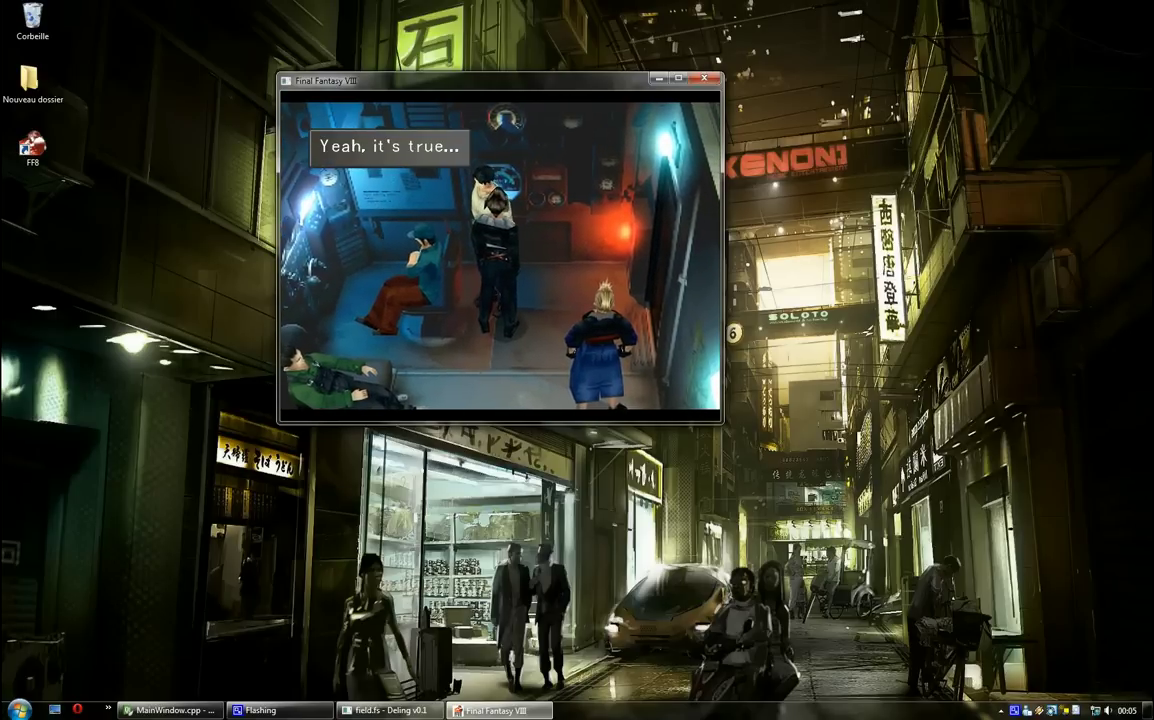
Compare the in-game message with Texte 6 in Deling, placing the game window over Deling's empty text area, clear of the message preview.
mouse_move(280, 710)
click(385, 710)
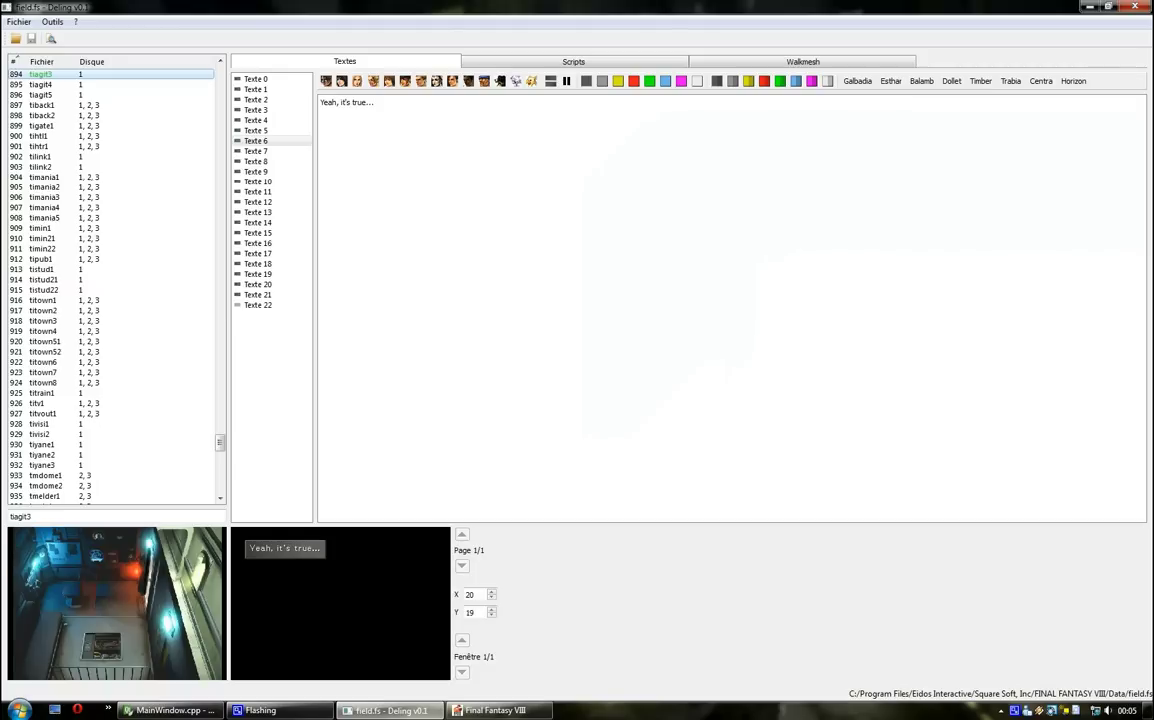
click(498, 710)
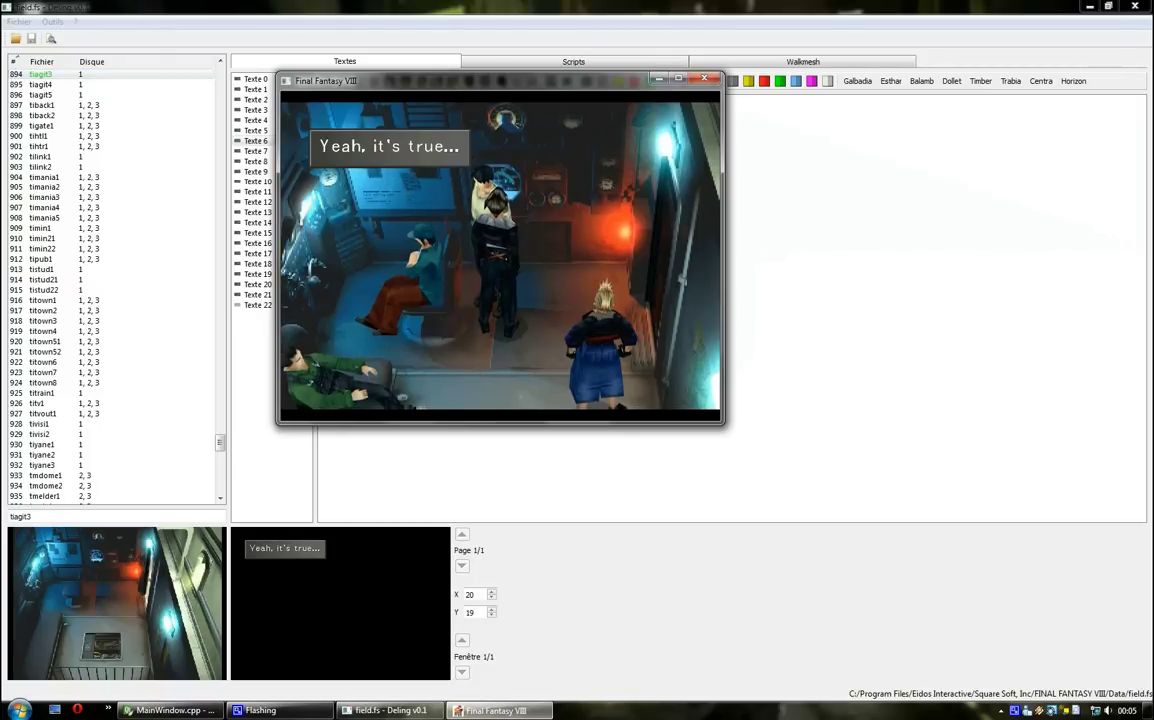
drag(480, 80, 638, 148)
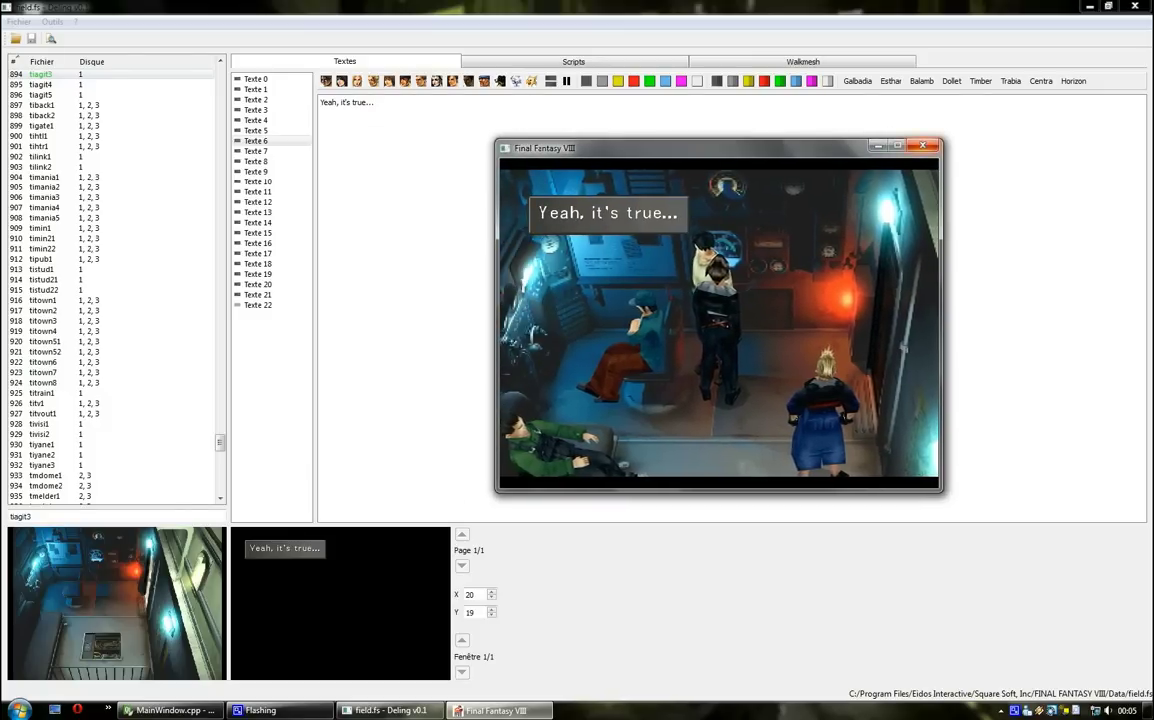
Close Final Fantasy VIII and the Deling editor.
click(922, 146)
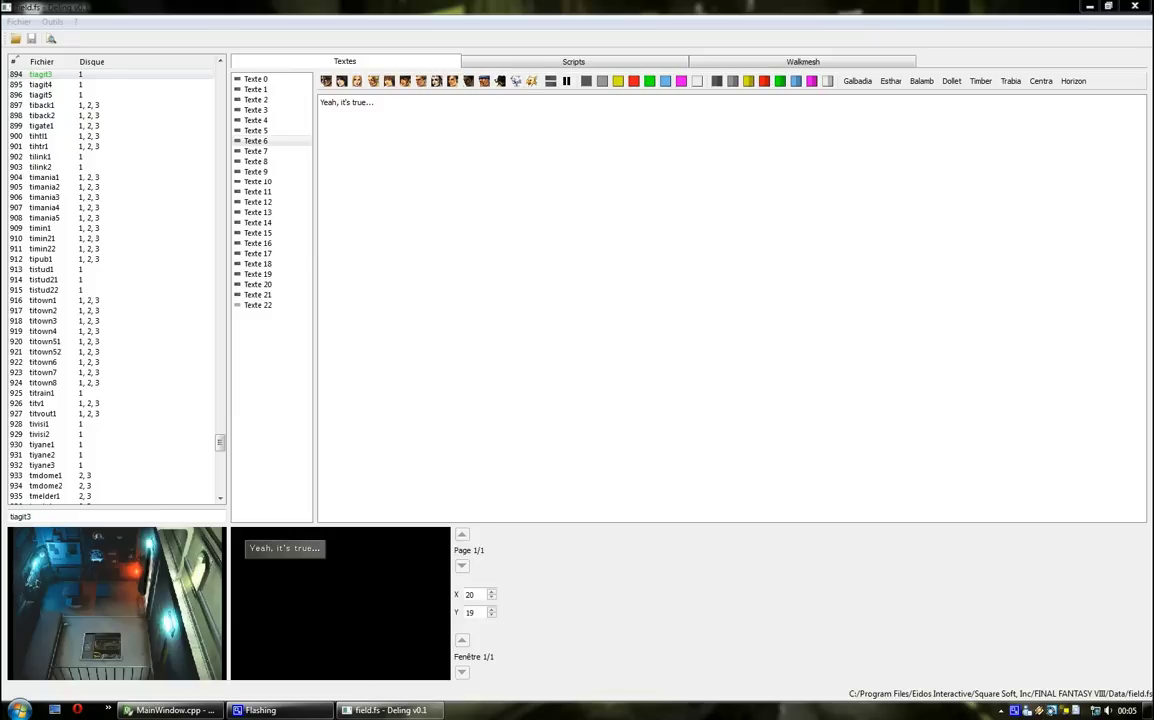
click(1135, 6)
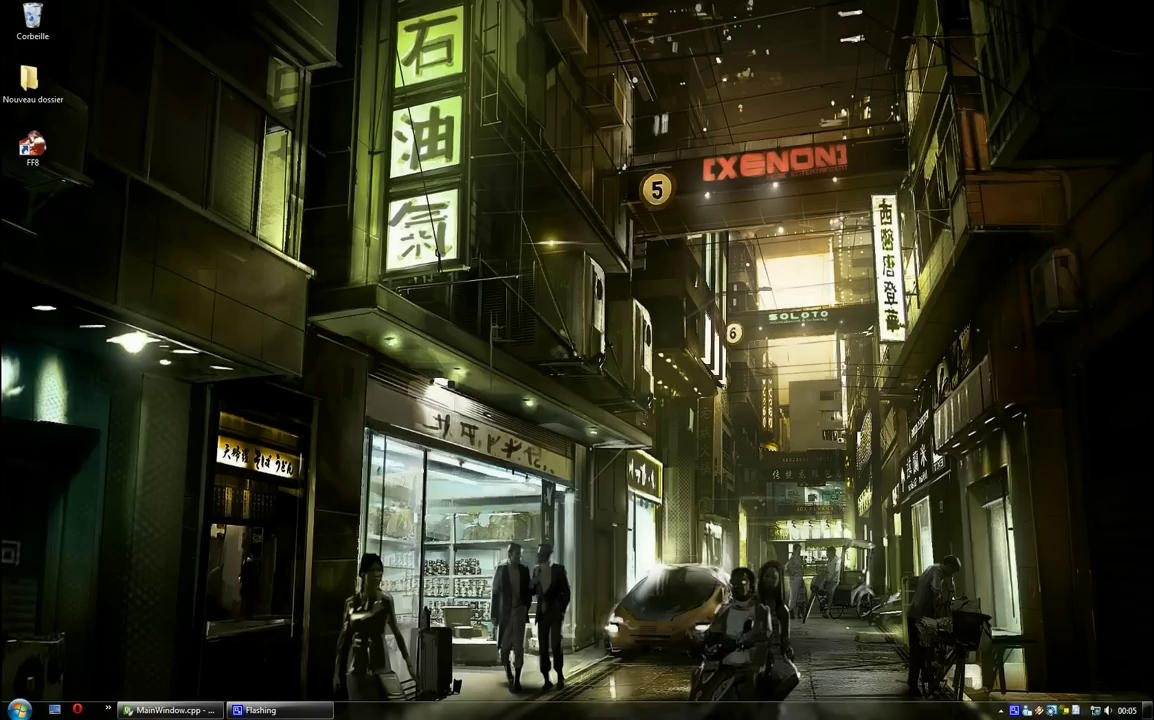